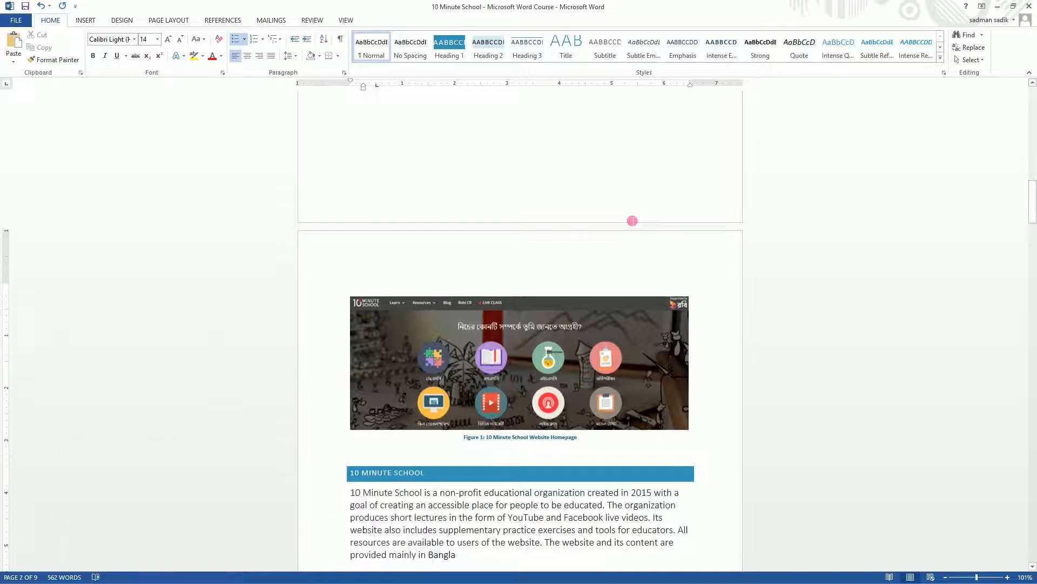
# Add two blank paragraphs after the "10 Minute School" description that ends in "Bangla".
pyautogui.scroll(-6, 633, 220)
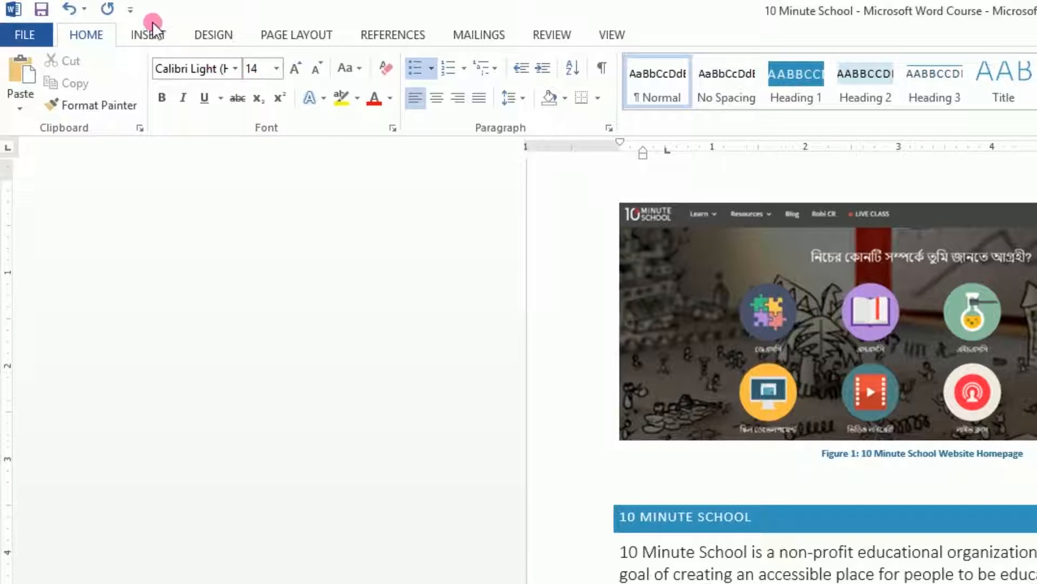
pyautogui.click(149, 34)
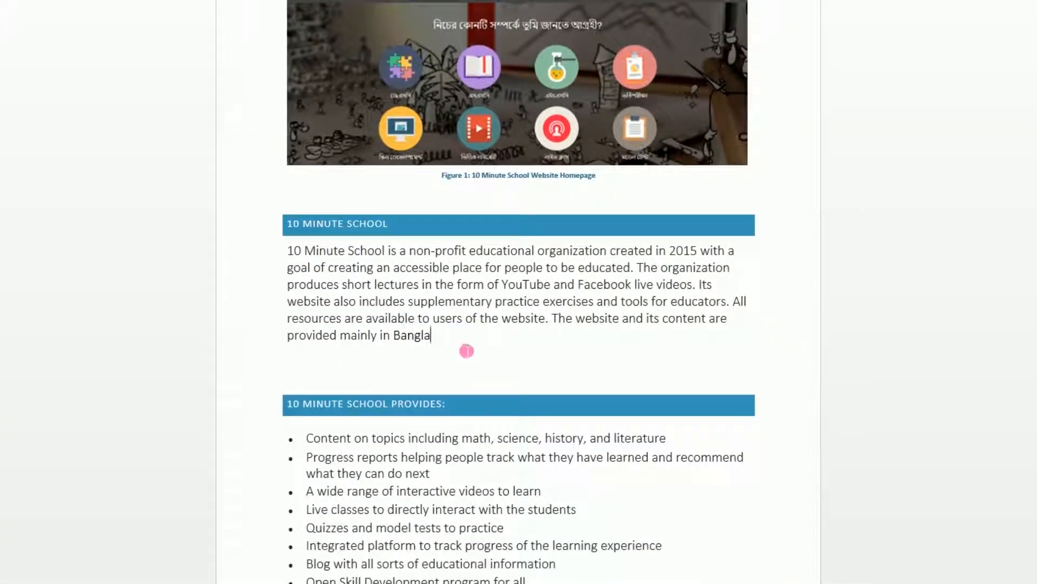
pyautogui.click(467, 351)
pyautogui.press('Return')
pyautogui.press('Return')
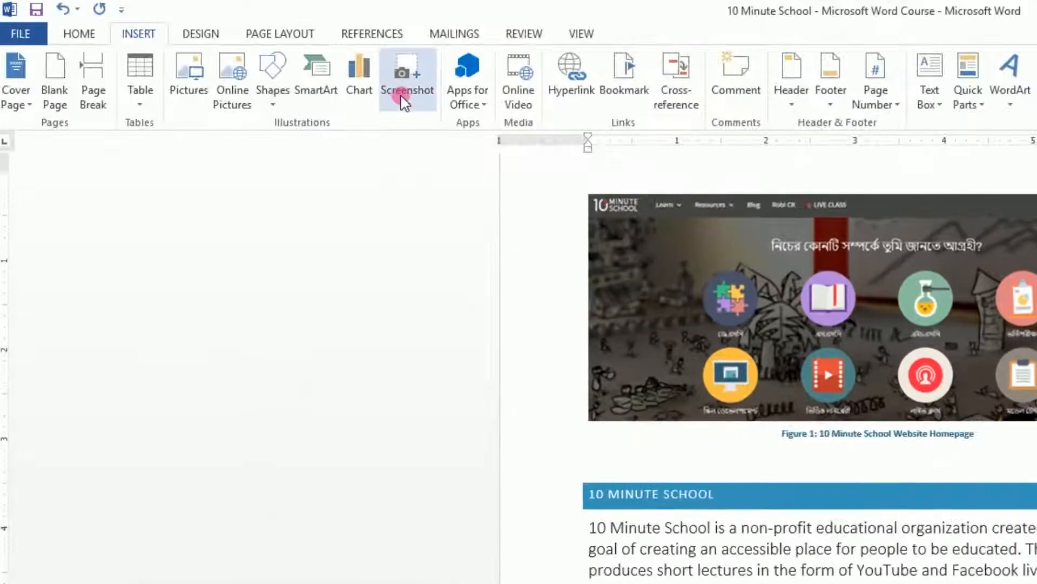
# Bring up the SmartArt graphic choices and examine the layouts offered in every category from List to Picture.
pyautogui.click(318, 100)
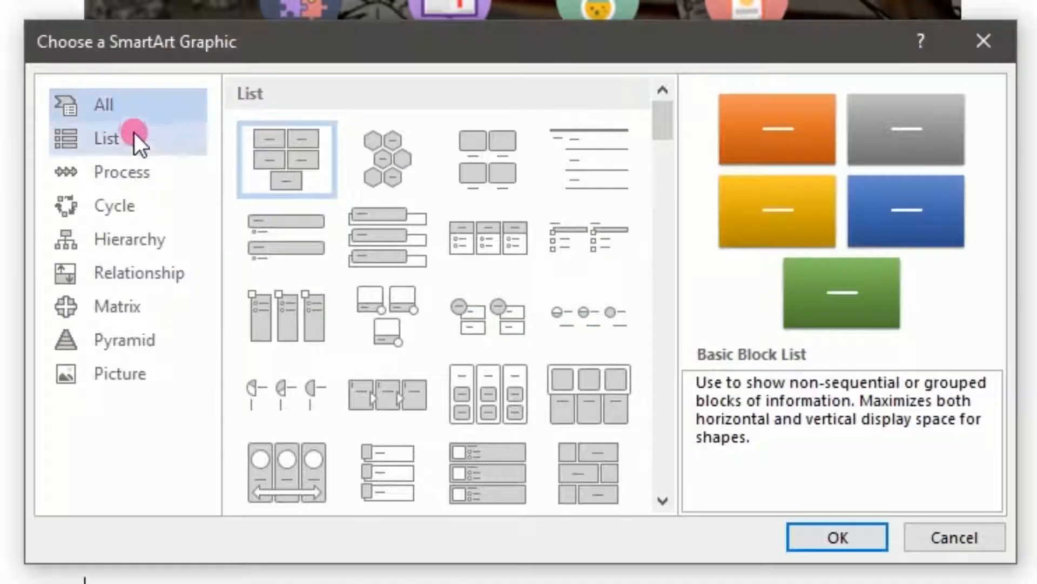
pyautogui.scroll(-3, 572, 286)
pyautogui.scroll(-20, 588, 396)
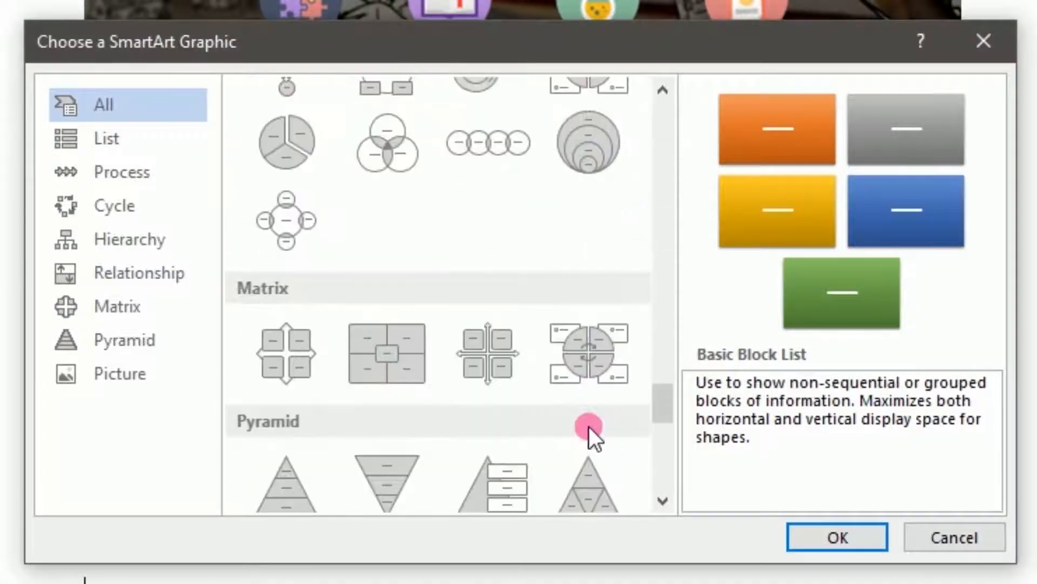
pyautogui.scroll(20, 580, 410)
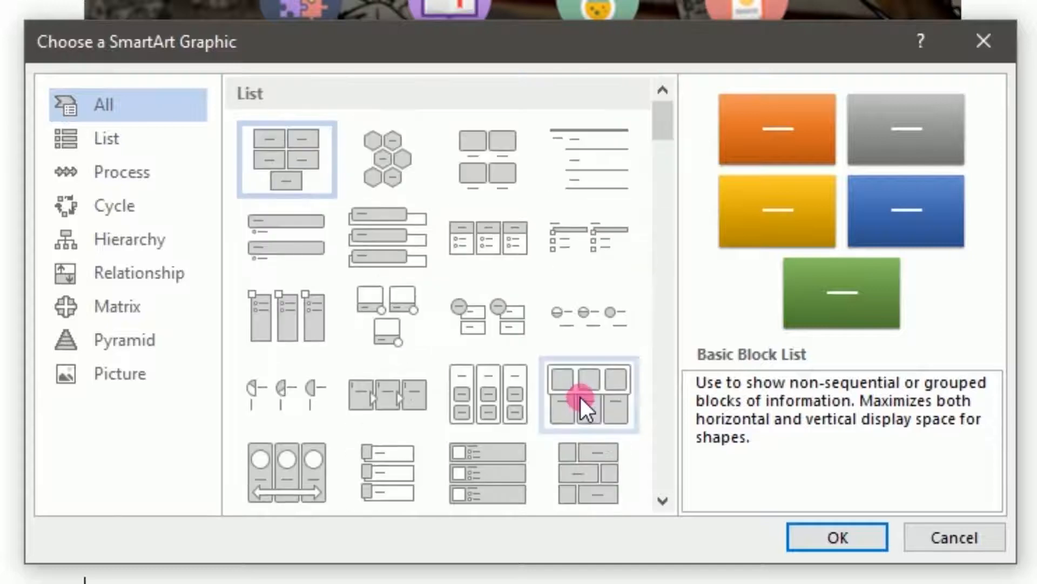
pyautogui.scroll(-10, 537, 215)
pyautogui.scroll(-15, 537, 215)
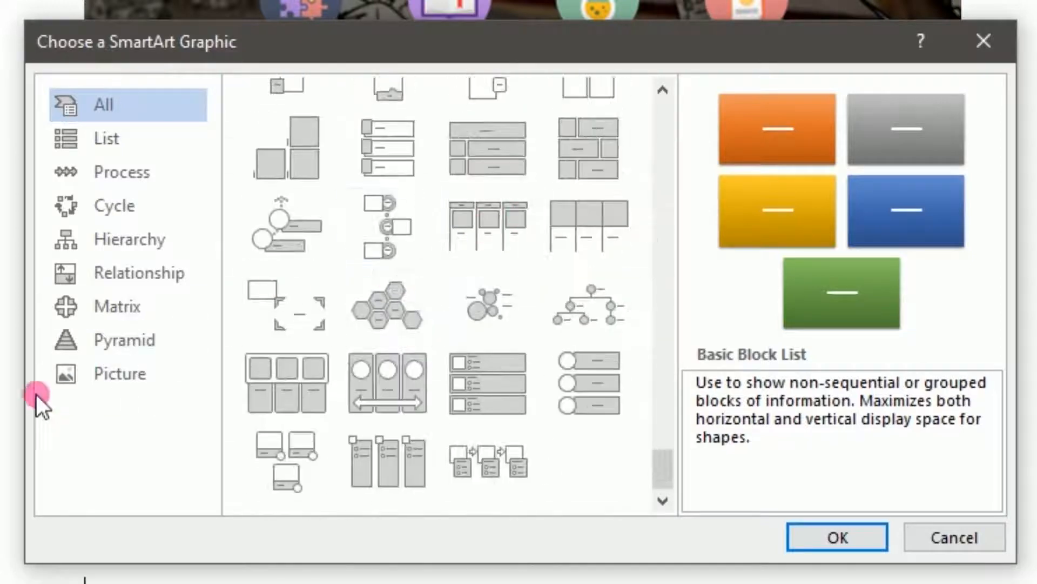
pyautogui.click(95, 369)
pyautogui.click(119, 342)
pyautogui.click(128, 306)
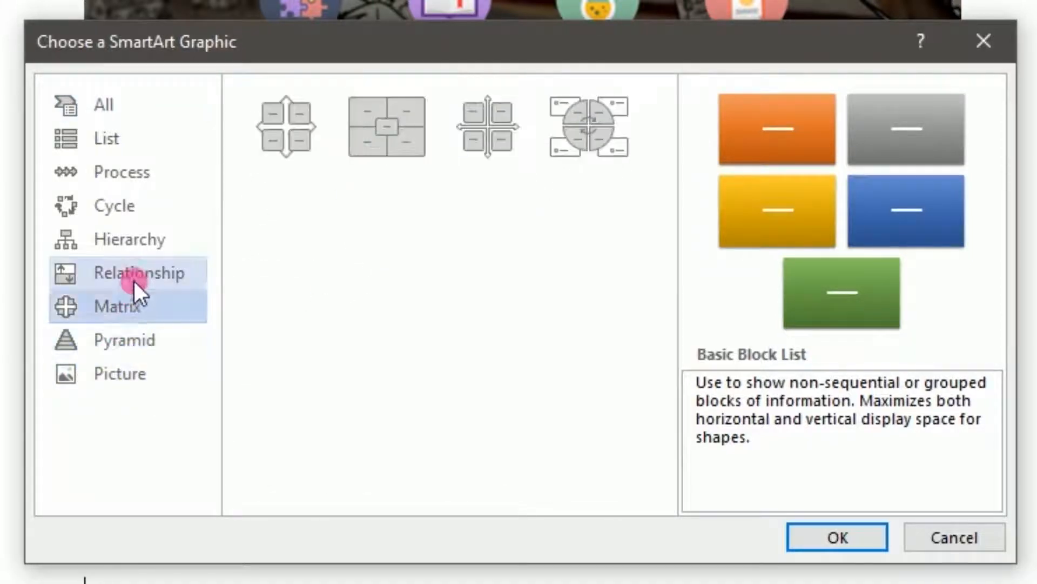
pyautogui.click(135, 277)
pyautogui.click(147, 239)
pyautogui.click(154, 204)
pyautogui.click(158, 171)
pyautogui.click(163, 138)
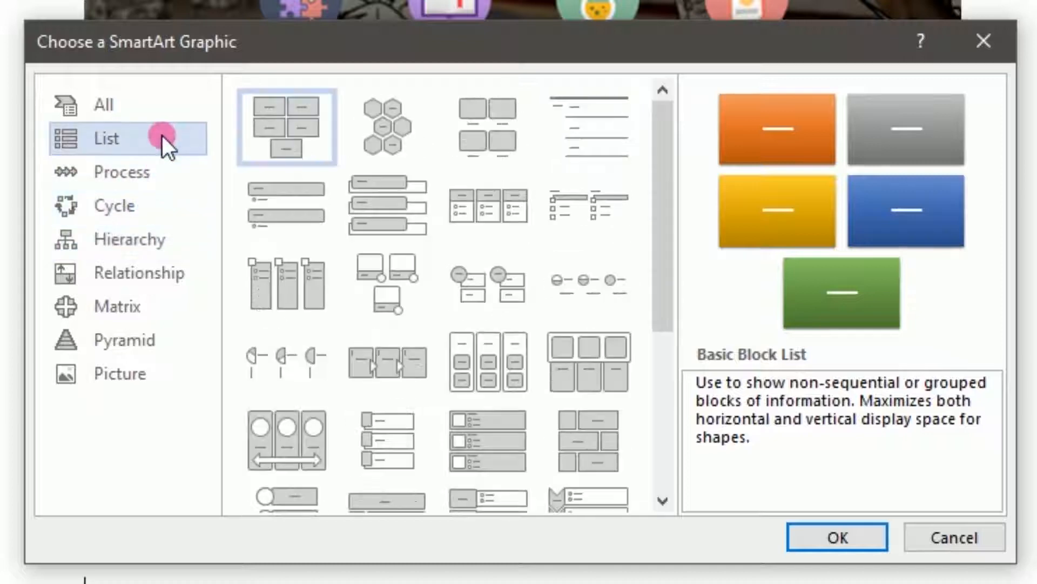
pyautogui.click(162, 102)
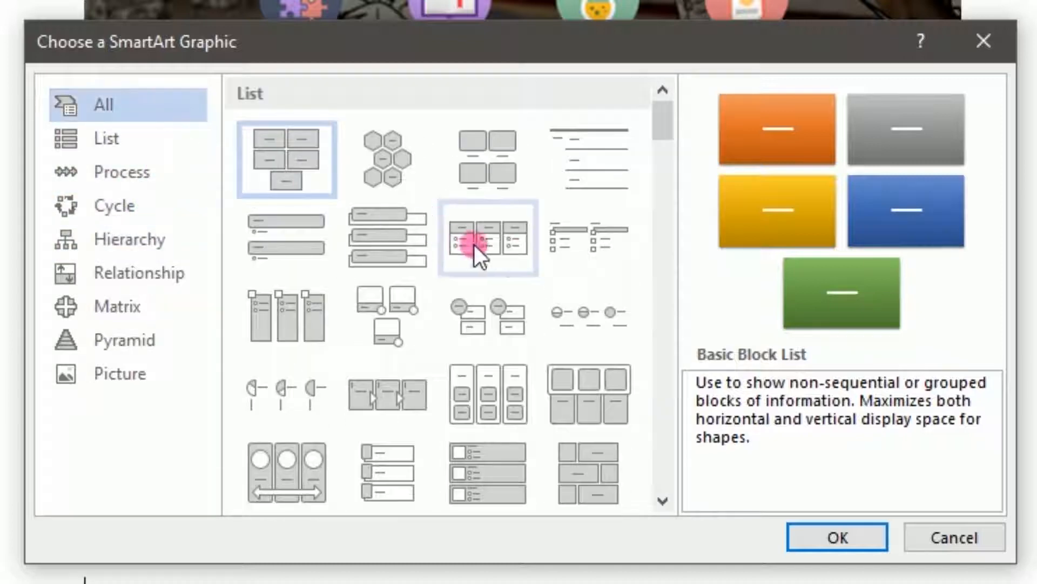
# Insert the Gear SmartArt graphic from the Process layouts below the description paragraph.
pyautogui.scroll(-8, 536, 254)
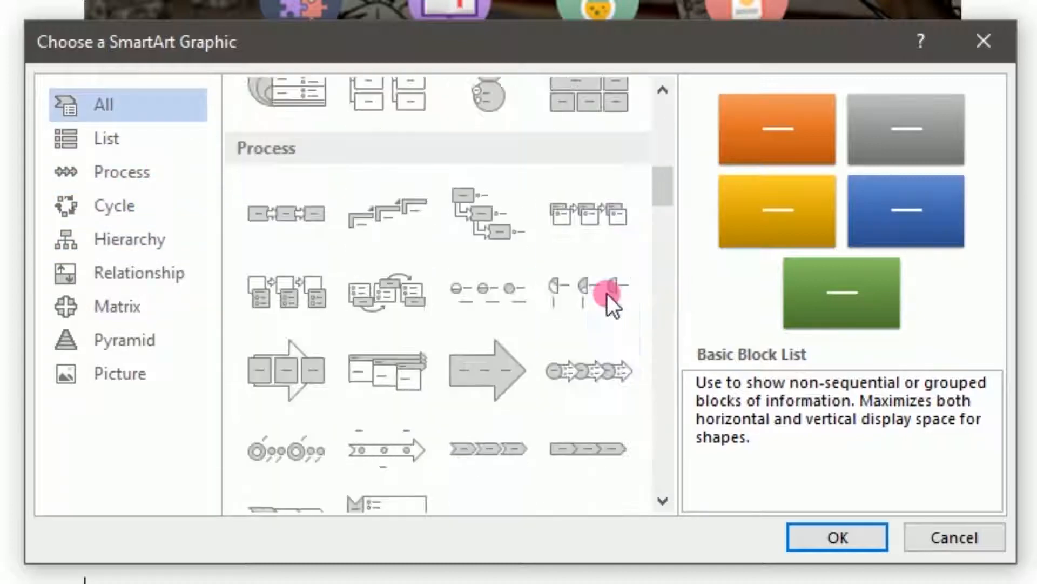
pyautogui.scroll(-5, 608, 293)
pyautogui.scroll(-3, 607, 293)
pyautogui.scroll(3, 607, 293)
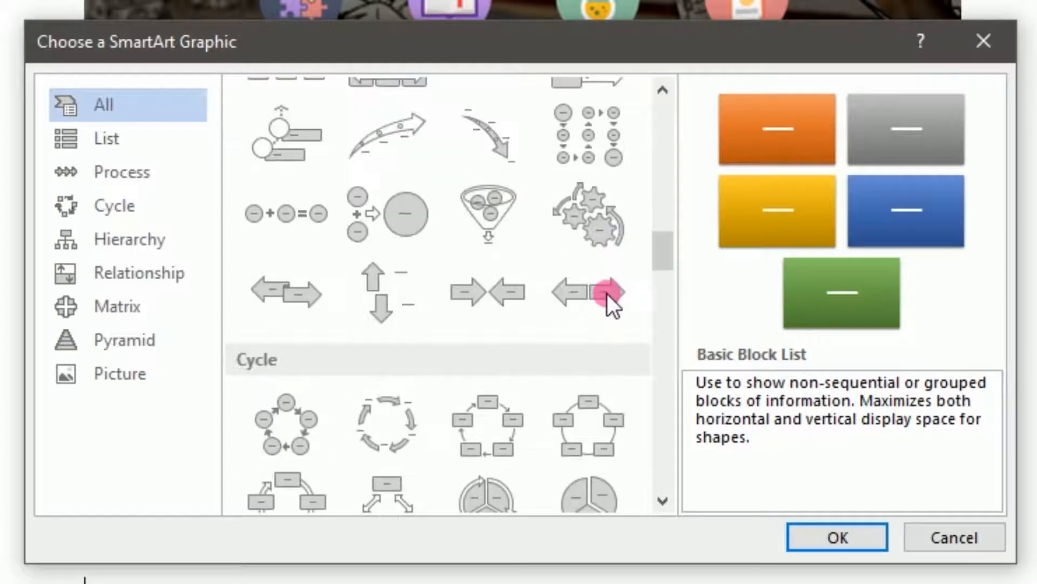
pyautogui.click(595, 232)
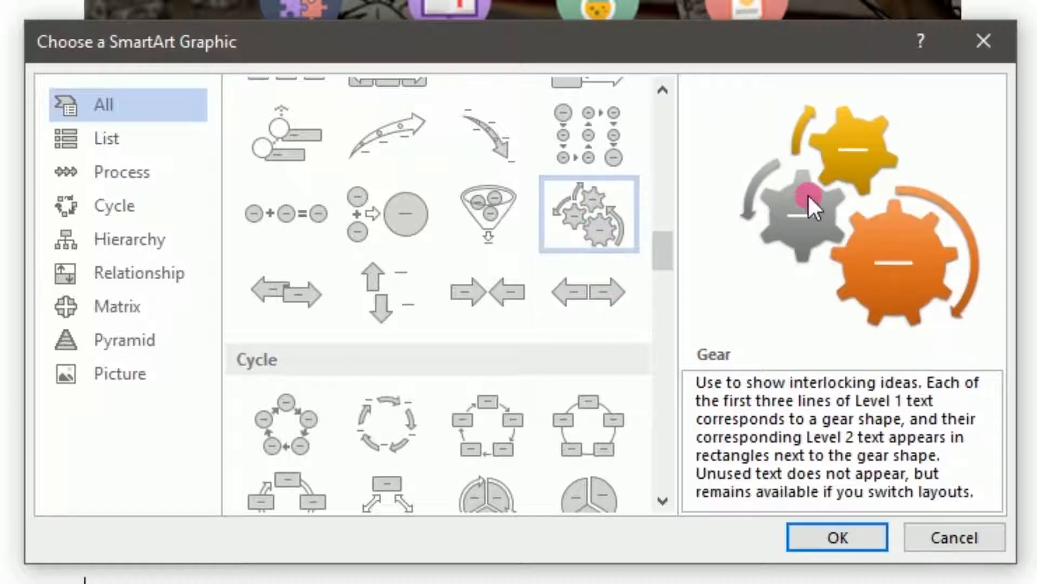
pyautogui.click(836, 534)
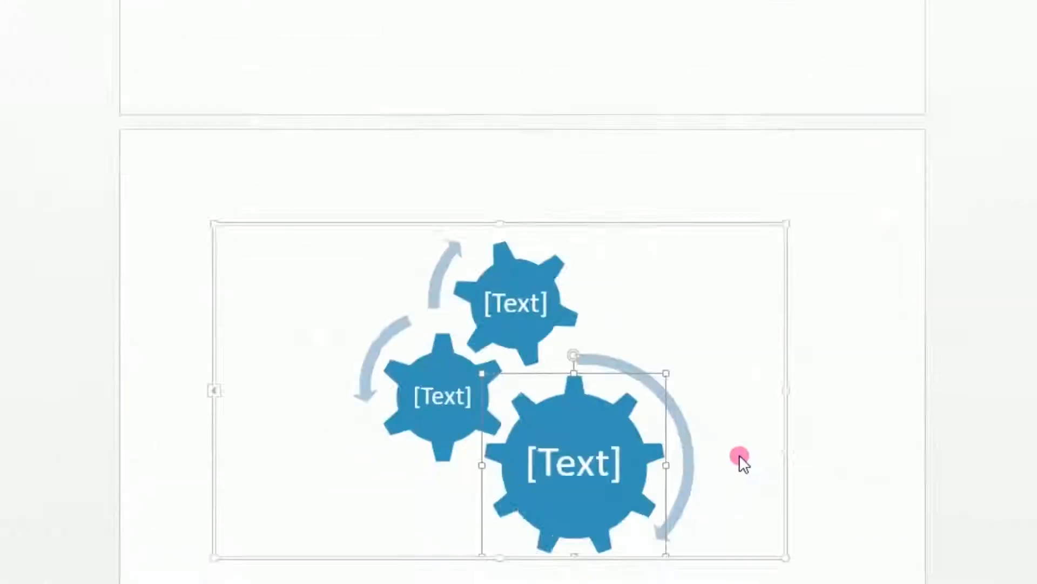
# Label the uppermost gear of the SmartArt graphic "Learn".
pyautogui.scroll(10, 663, 504)
pyautogui.scroll(-8, 578, 308)
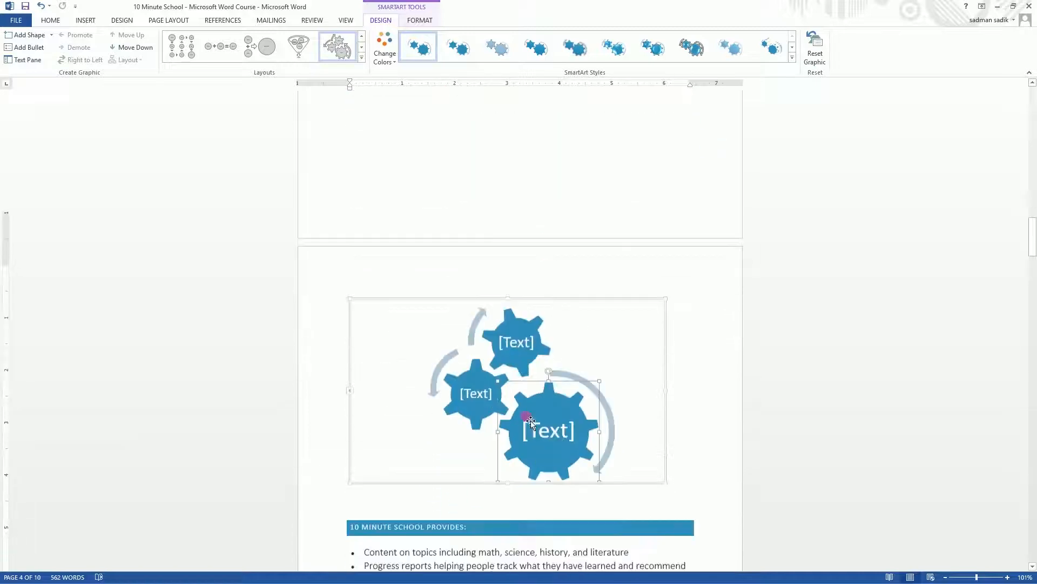
pyautogui.scroll(-1, 530, 420)
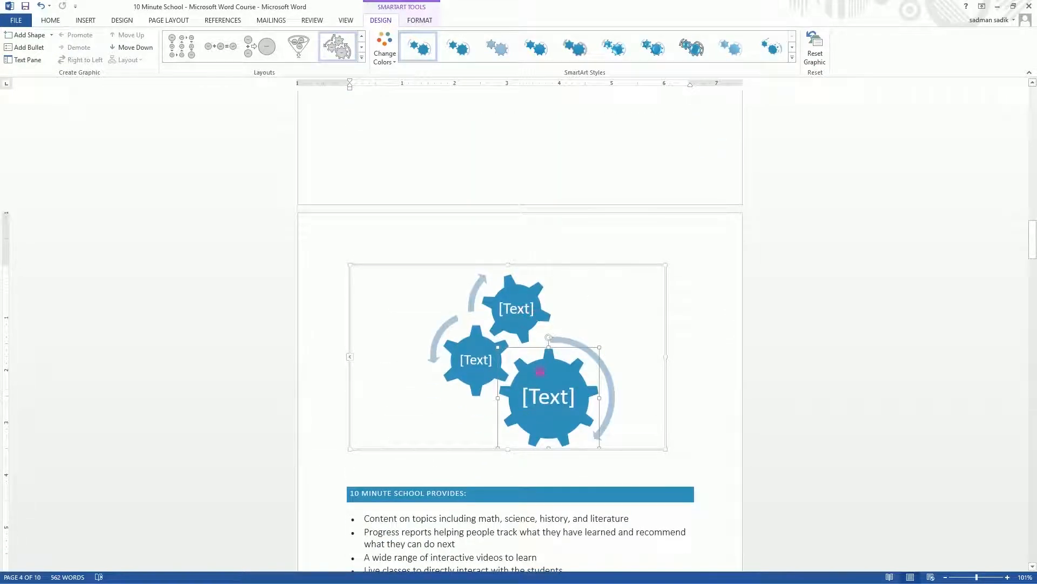
pyautogui.click(523, 314)
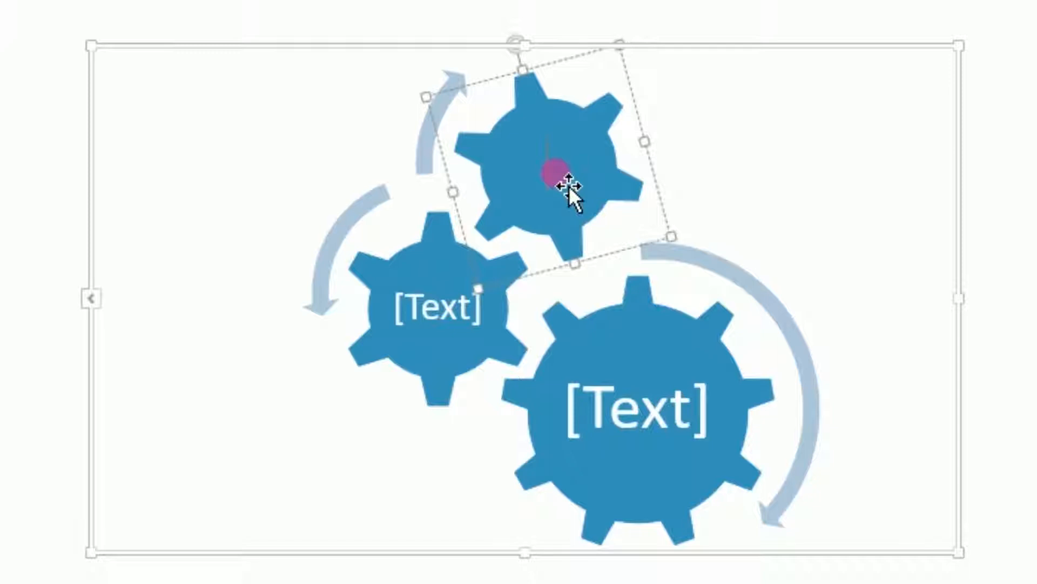
pyautogui.write('Lewa')
pyautogui.press('BackSpace')
pyautogui.press('BackSpace')
pyautogui.press('BackSpace')
pyautogui.write('earn')
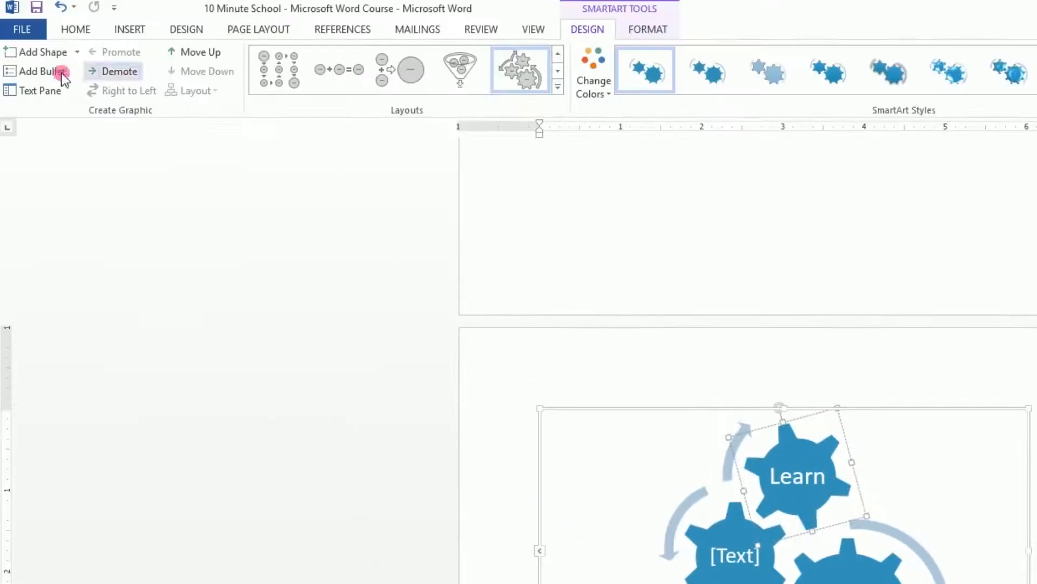
# Show the graphic's text list and enter "Practice" as the second entry, above "Learn".
pyautogui.click(33, 90)
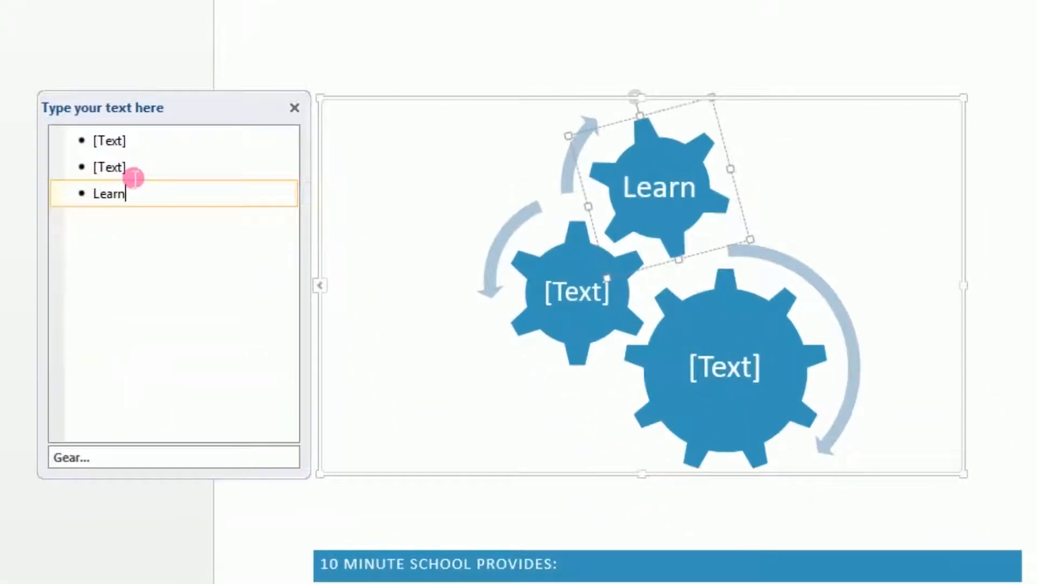
pyautogui.click(115, 178)
pyautogui.write('PRac')
pyautogui.press('BackSpace')
pyautogui.press('BackSpace')
pyautogui.press('BackSpace')
pyautogui.write('ractice')
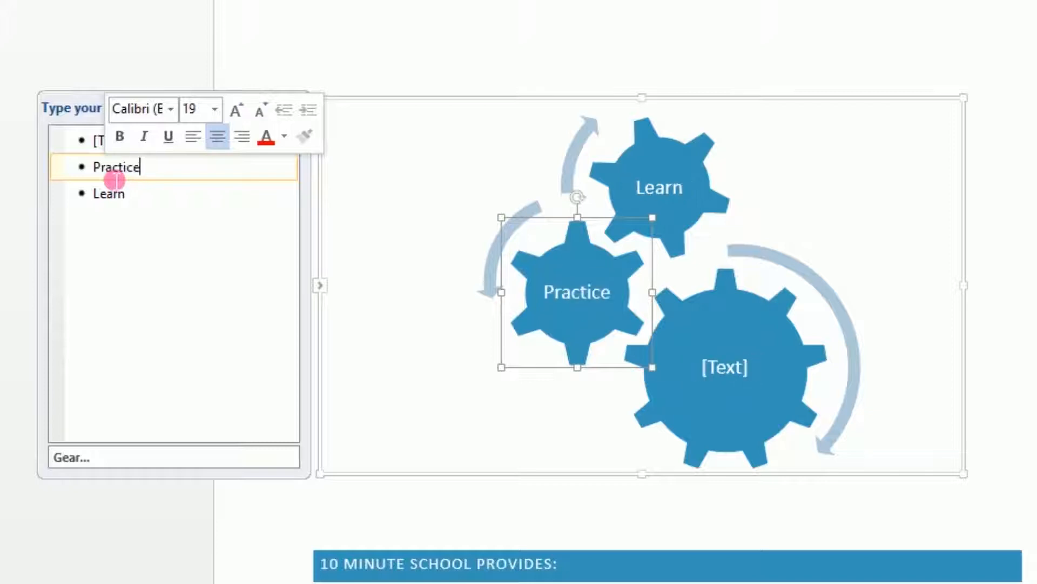
# Enter "Progress" as the first entry for the largest gear and close the graphic's text list.
pyautogui.click(119, 153)
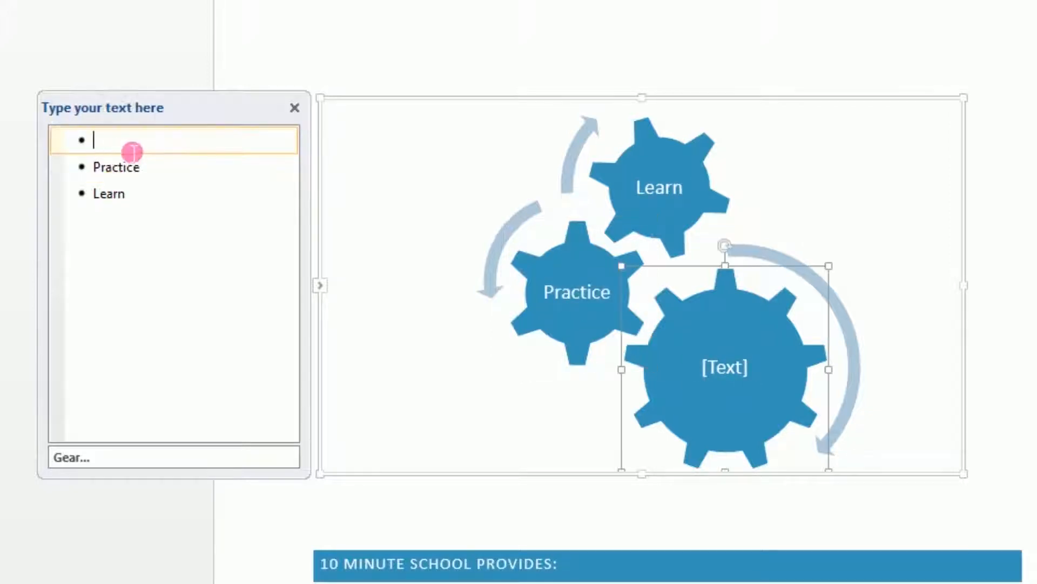
pyautogui.write('Progress')
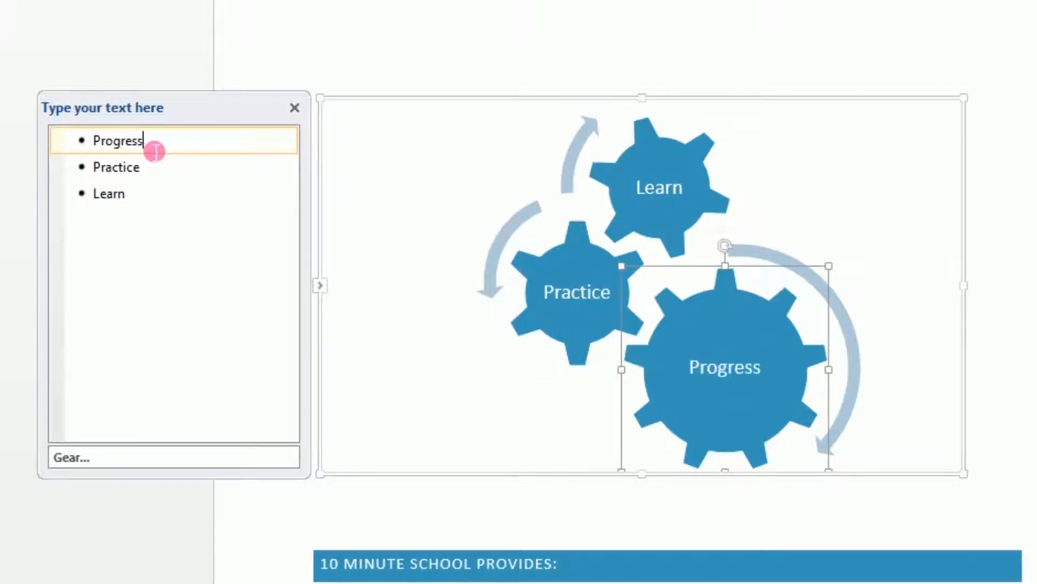
pyautogui.click(294, 106)
pyautogui.click(855, 303)
pyautogui.scroll(5, 864, 294)
pyautogui.scroll(-5, 862, 297)
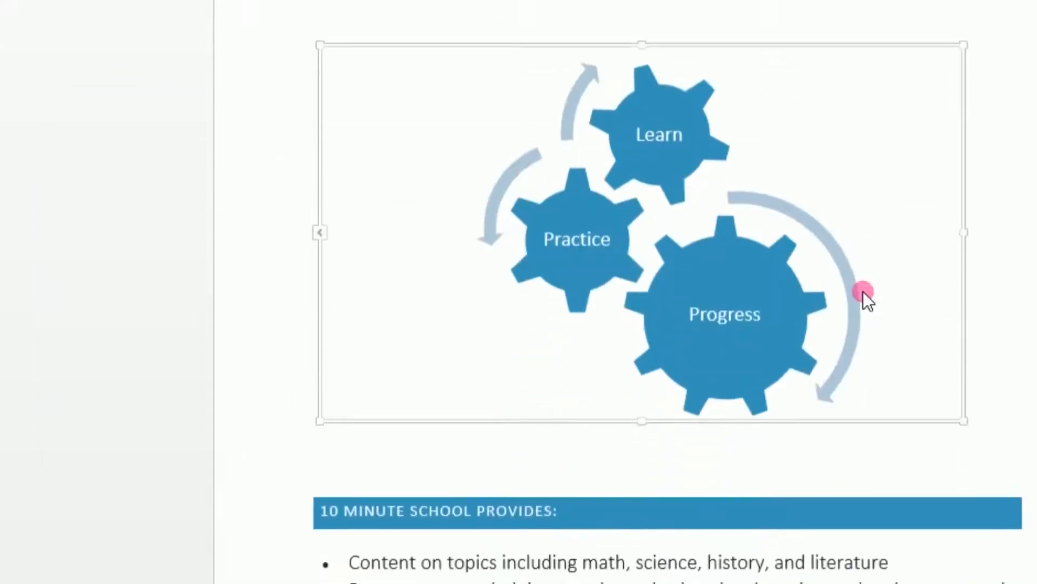
# Try the fourth Accent 1 color variation on the gear graphic and return it to the second Accent 1 variation.
pyautogui.scroll(2, 861, 297)
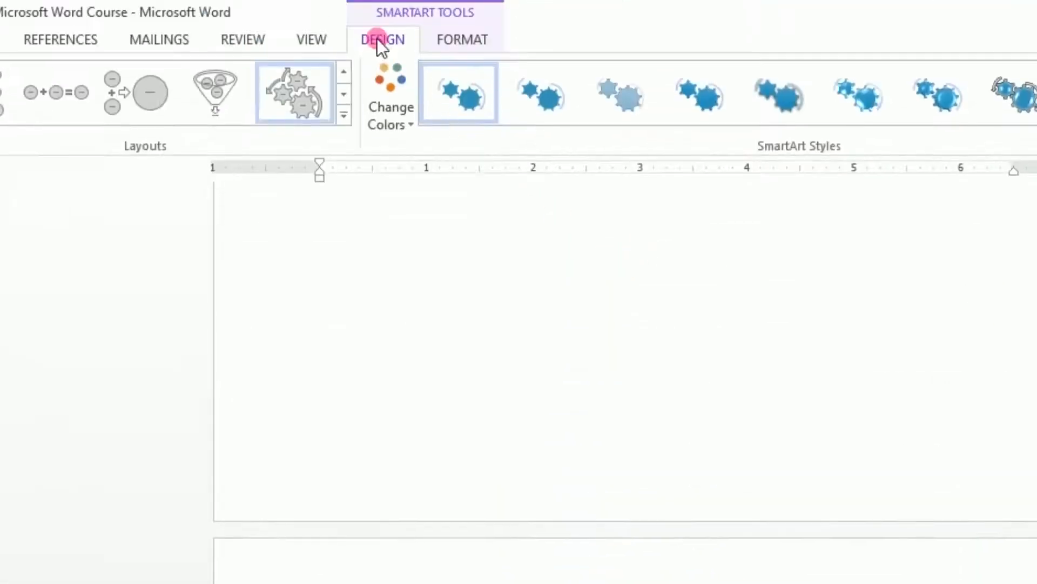
pyautogui.click(453, 44)
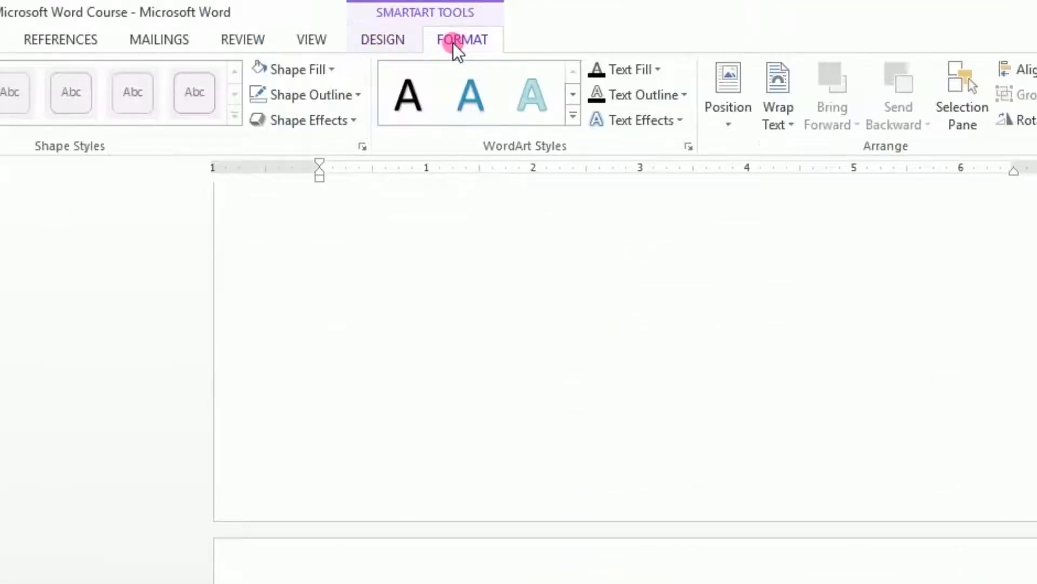
pyautogui.click(384, 44)
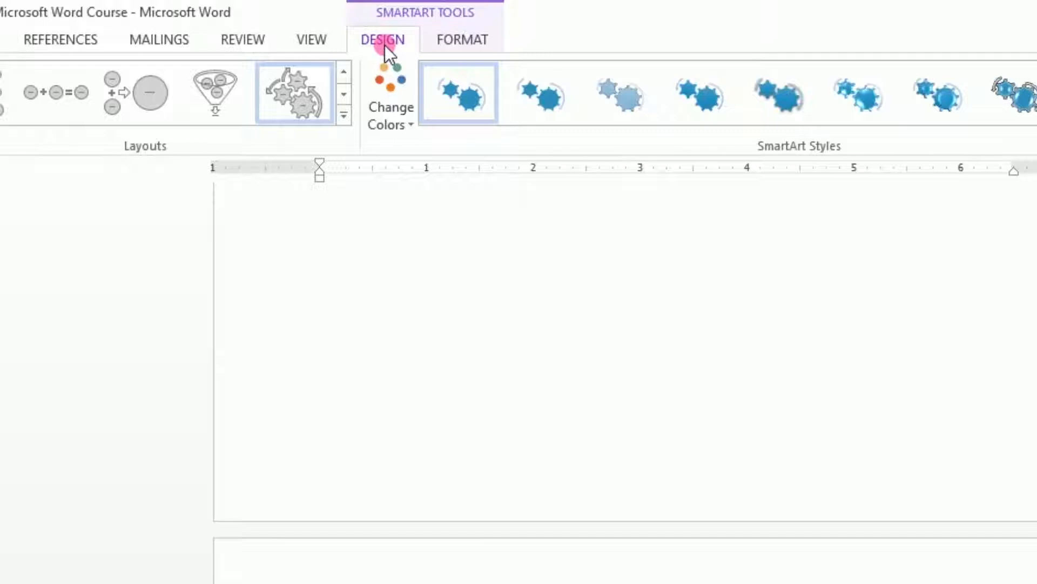
pyautogui.click(384, 91)
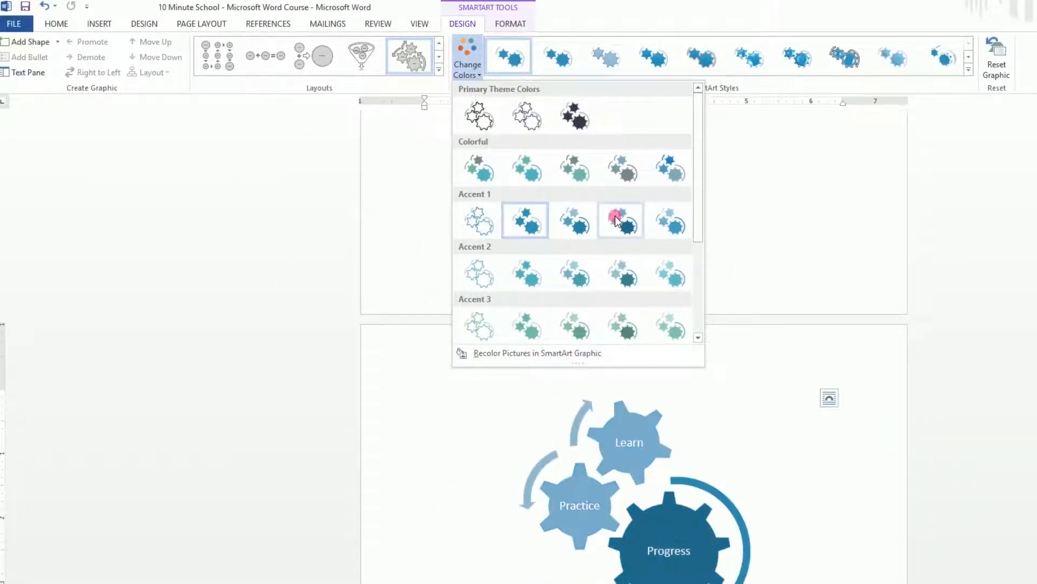
pyautogui.click(616, 220)
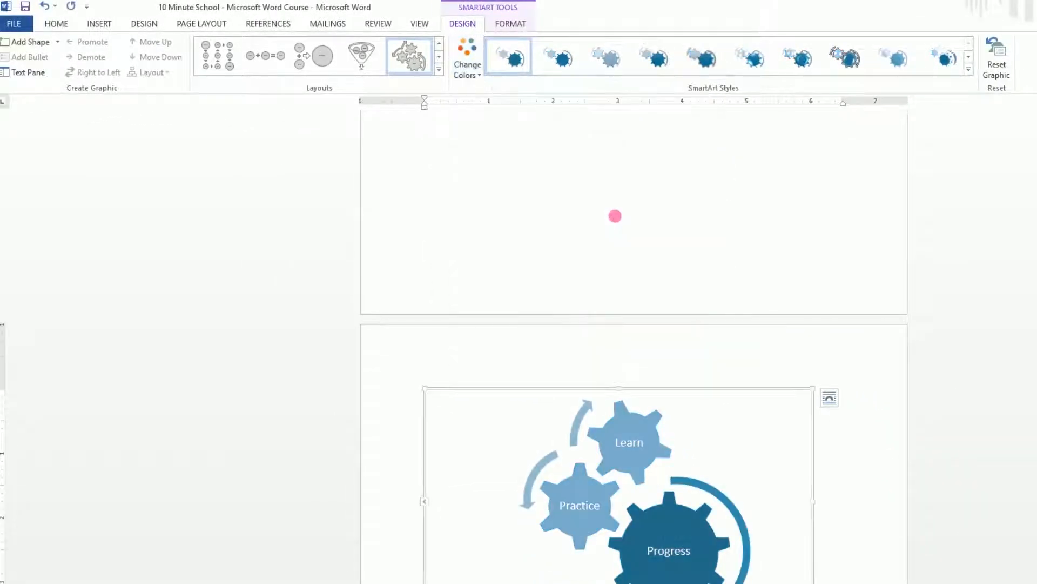
pyautogui.click(460, 43)
pyautogui.click(539, 226)
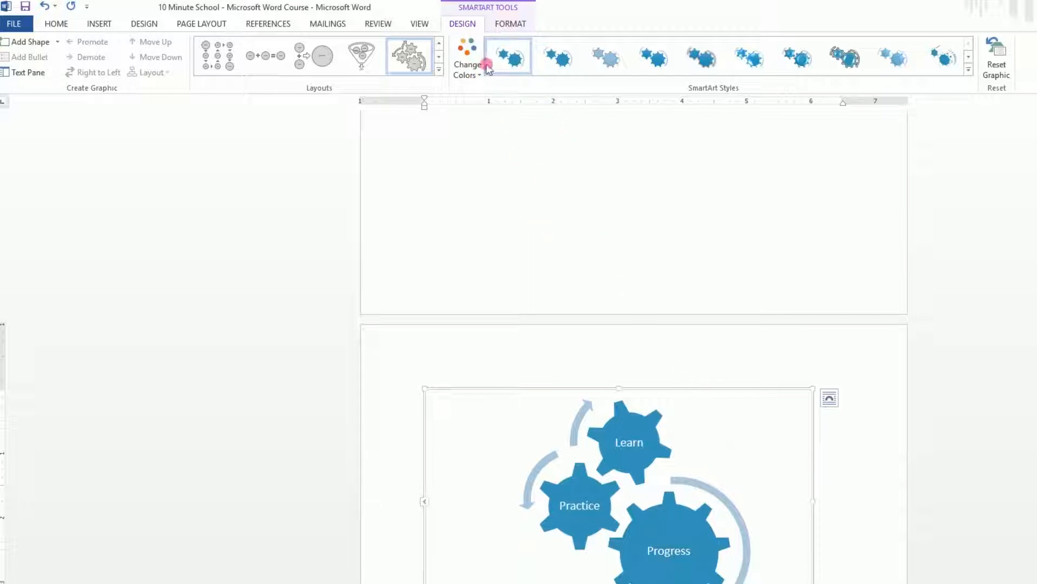
# Try several SmartArt styles in turn on the gear graphic, ending with the tilted 3-D style with white edges.
pyautogui.click(555, 64)
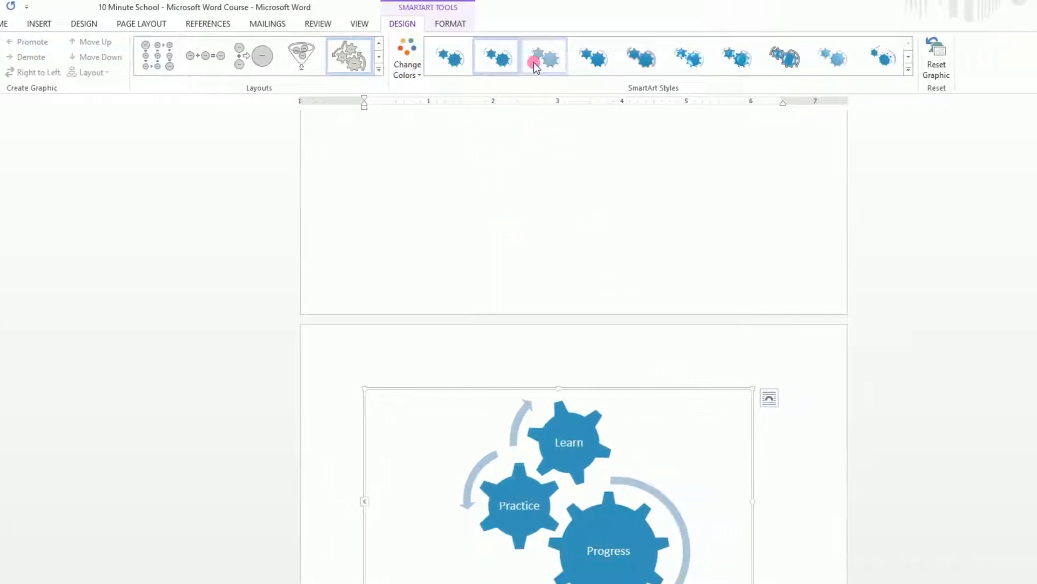
pyautogui.click(539, 64)
pyautogui.click(578, 63)
pyautogui.click(638, 61)
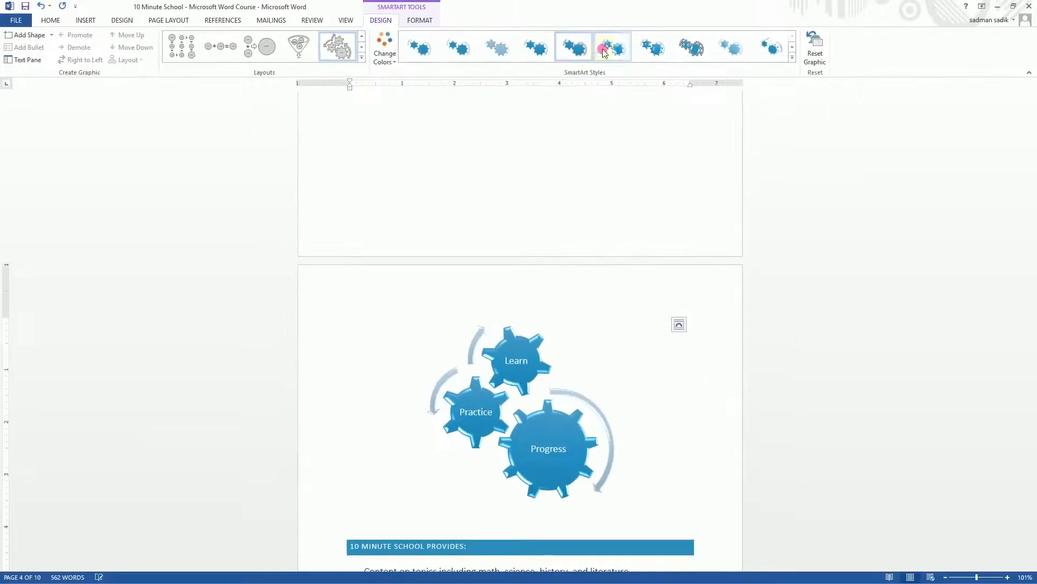
pyautogui.click(606, 49)
pyautogui.click(683, 48)
pyautogui.click(665, 51)
pyautogui.click(730, 49)
pyautogui.click(770, 49)
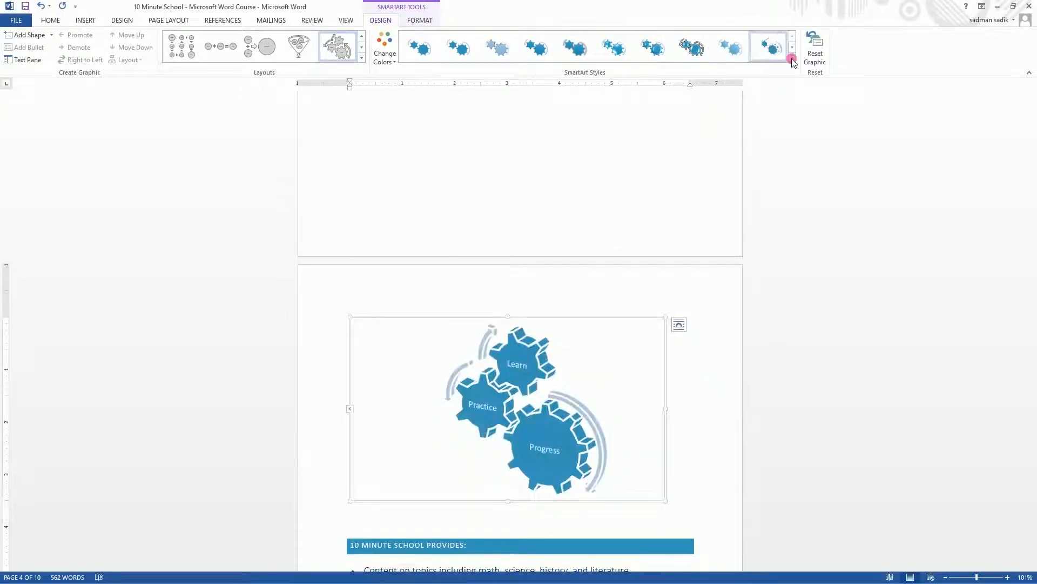
# Try further 3-D styles on the gear graphic and apply the last one, showing thick gears laid back in perspective.
pyautogui.click(792, 57)
pyautogui.click(720, 111)
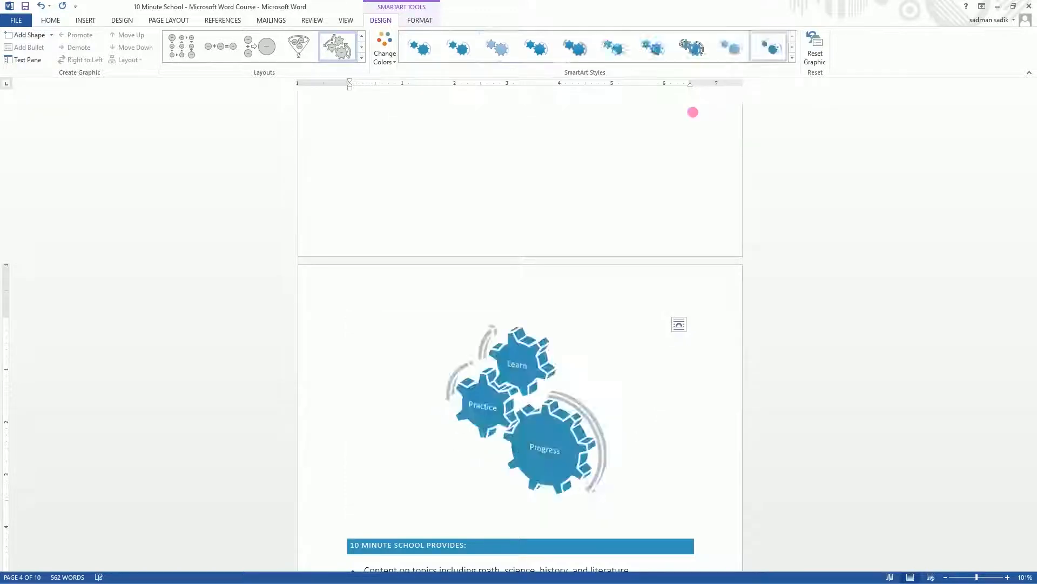
pyautogui.click(632, 92)
pyautogui.click(547, 491)
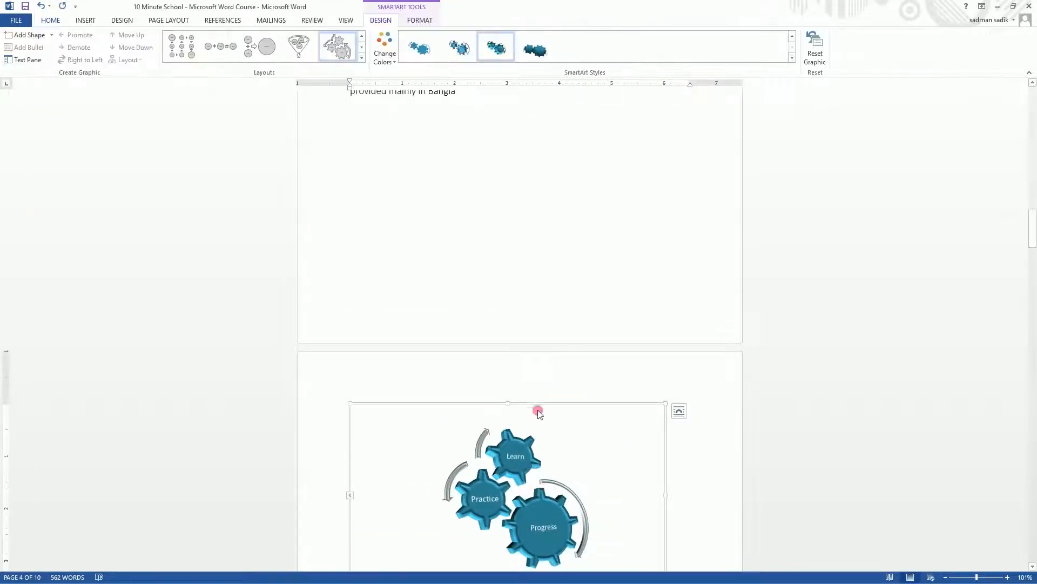
pyautogui.click(537, 46)
pyautogui.scroll(-2, 568, 346)
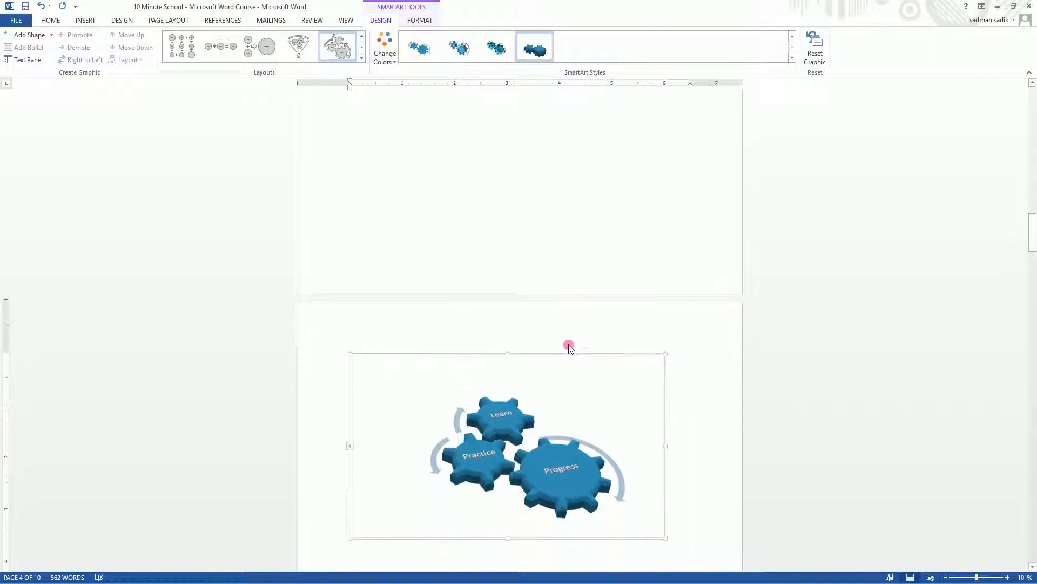
# Try flatter 3-D SmartArt styles on the gear graphic and apply the tilted 3-D style with white edges.
pyautogui.click(457, 49)
pyautogui.click(432, 51)
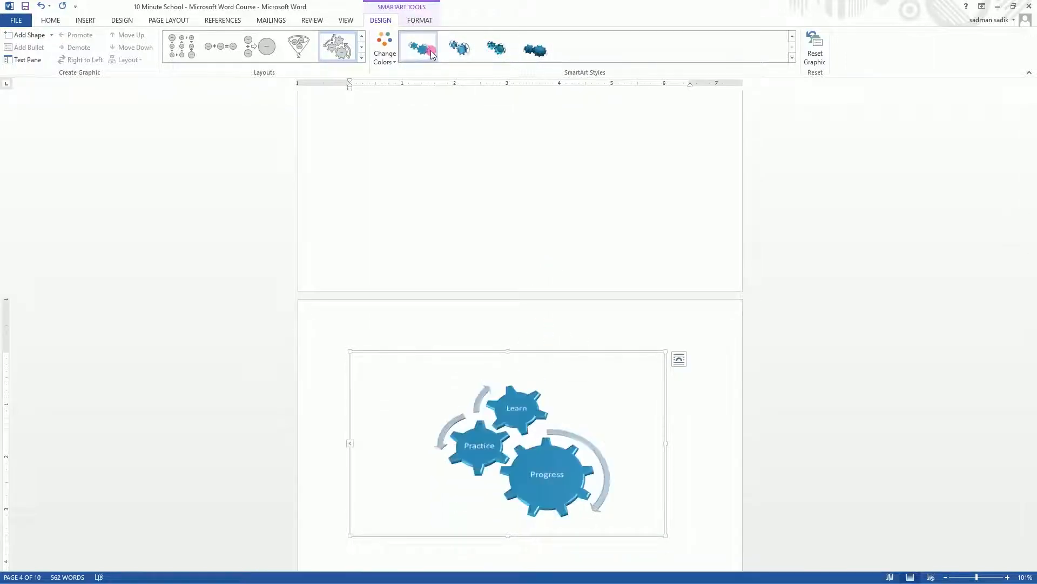
pyautogui.click(792, 38)
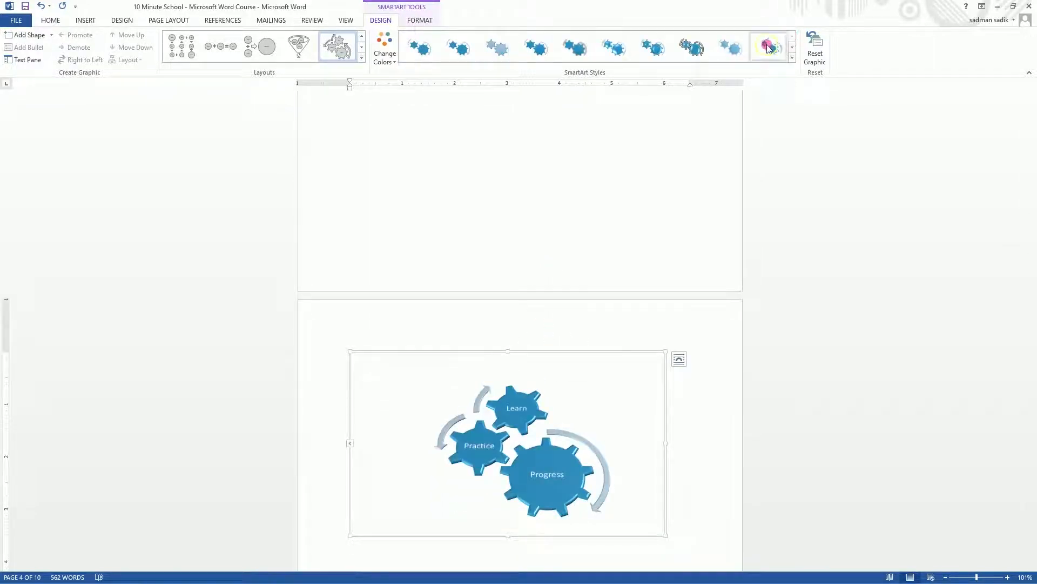
pyautogui.click(770, 49)
# Preview other process layouts on the SmartArt graphic, then close the choices without changing the Gear layout.
pyautogui.click(528, 476)
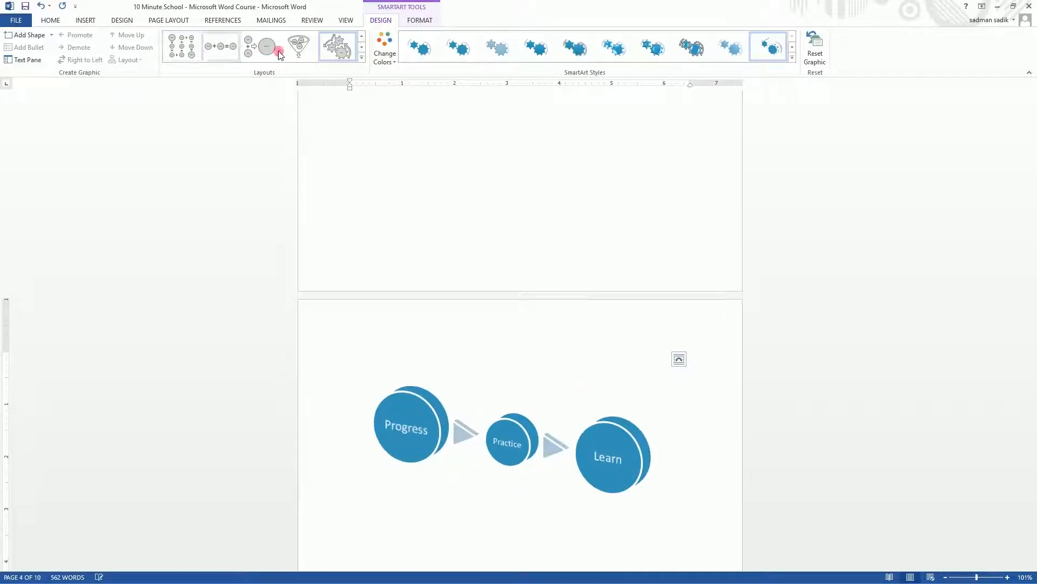
pyautogui.click(361, 57)
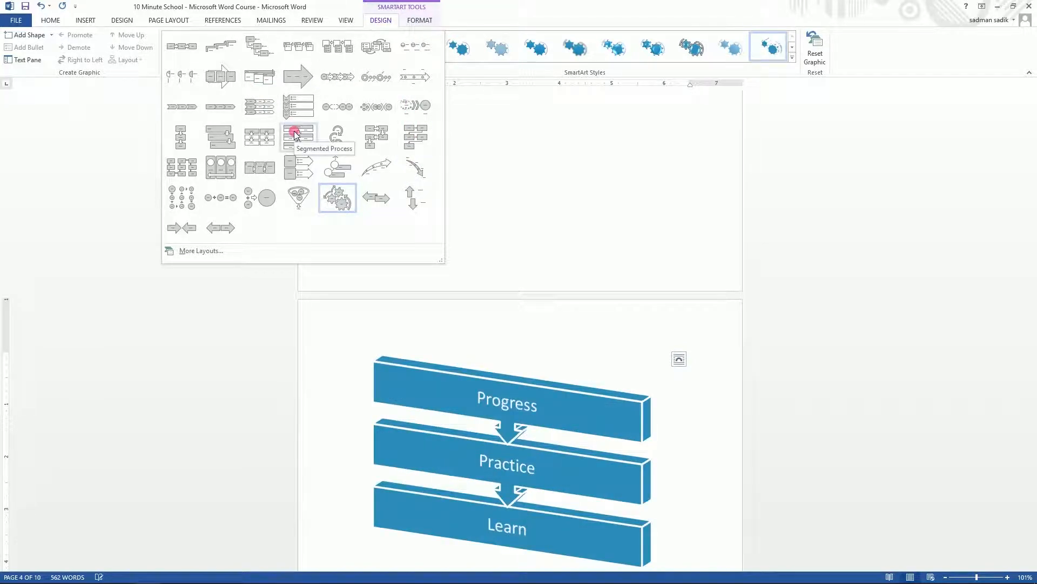
pyautogui.click(525, 131)
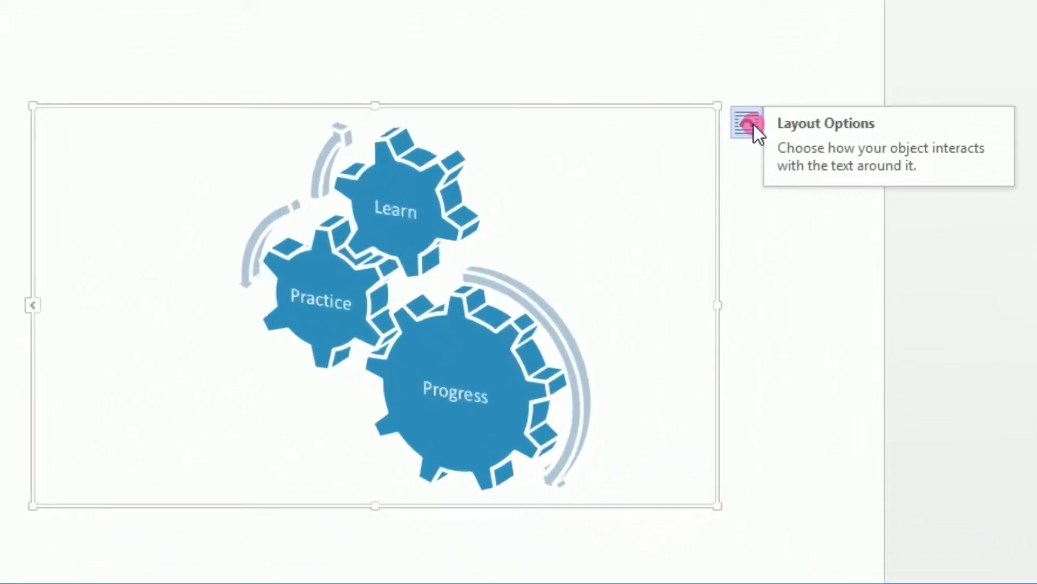
# Give the gear graphic Square text wrapping and move it beside the paragraph under the 10 Minute School heading.
pyautogui.click(754, 124)
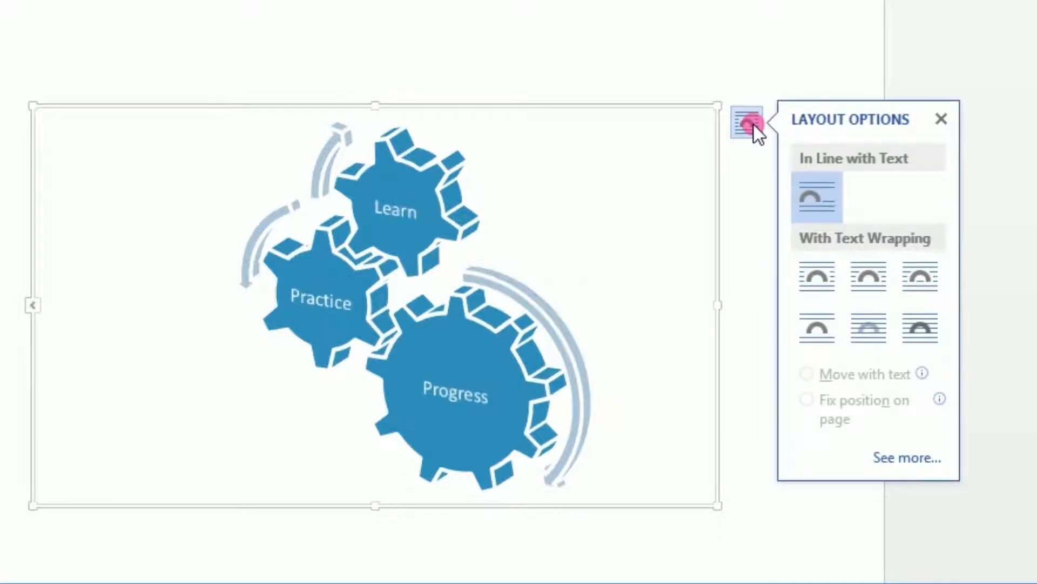
pyautogui.click(817, 275)
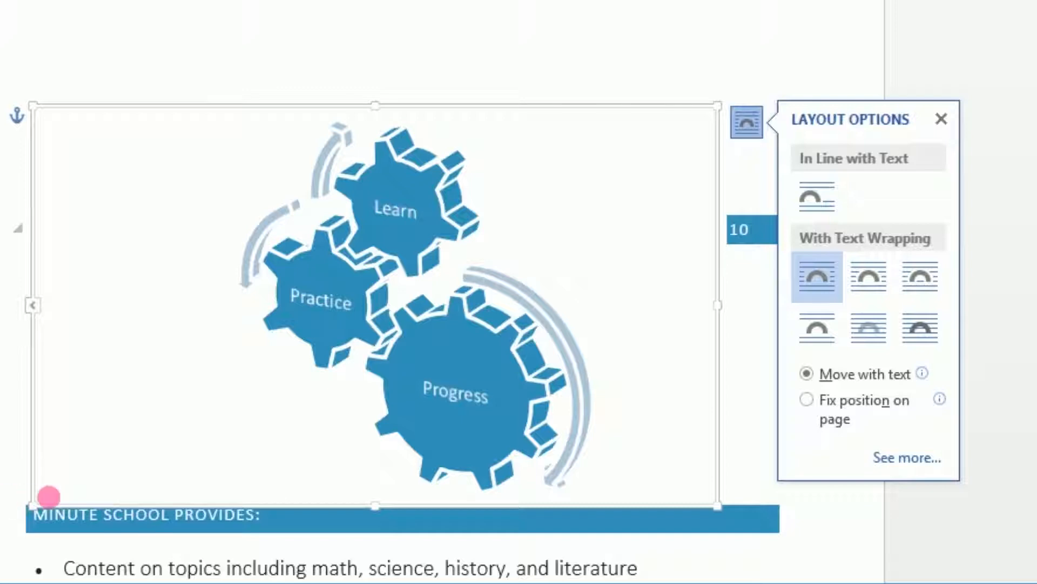
pyautogui.scroll(2, 247, 87)
pyautogui.scroll(4, 250, 94)
pyautogui.moveTo(370, 387); pyautogui.dragTo(677, 261)
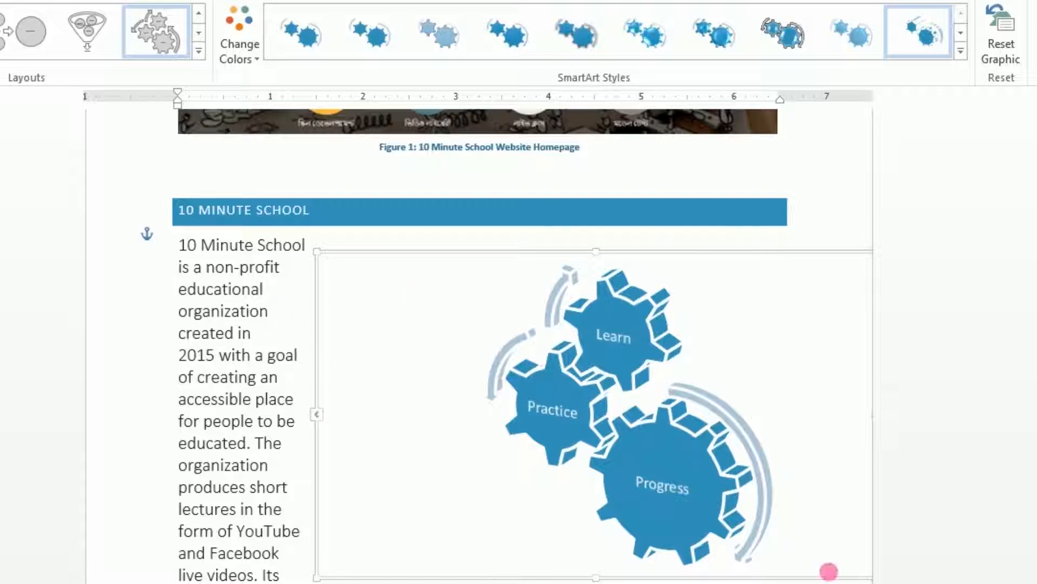
# Shrink the gear graphic to about 3.2 by 2.6 inches, place it right of the paragraph, and deselect it.
pyautogui.moveTo(323, 580); pyautogui.dragTo(552, 523)
pyautogui.moveTo(619, 531); pyautogui.dragTo(552, 516)
pyautogui.moveTo(484, 509); pyautogui.dragTo(508, 479)
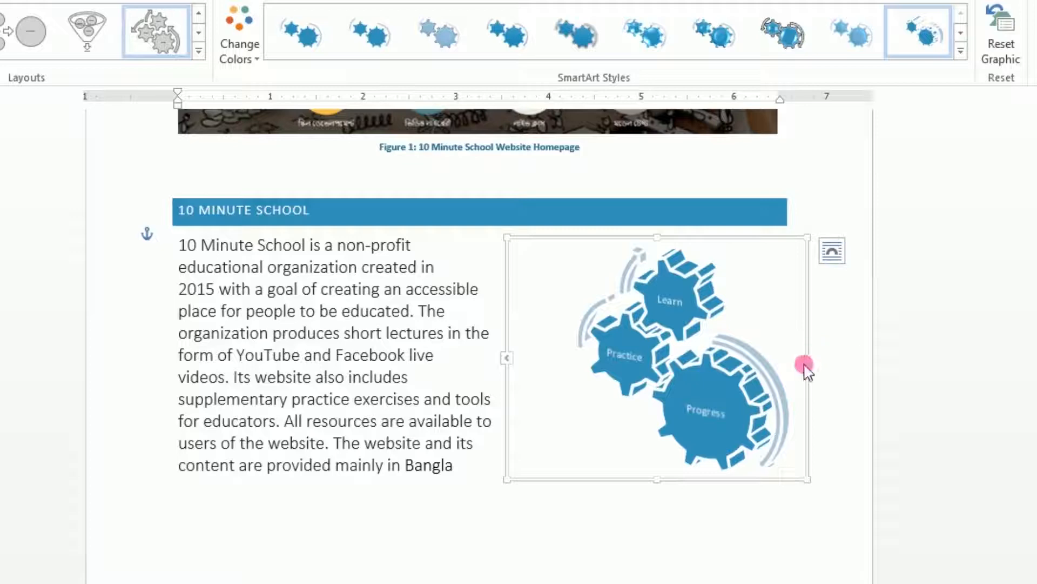
pyautogui.click(887, 387)
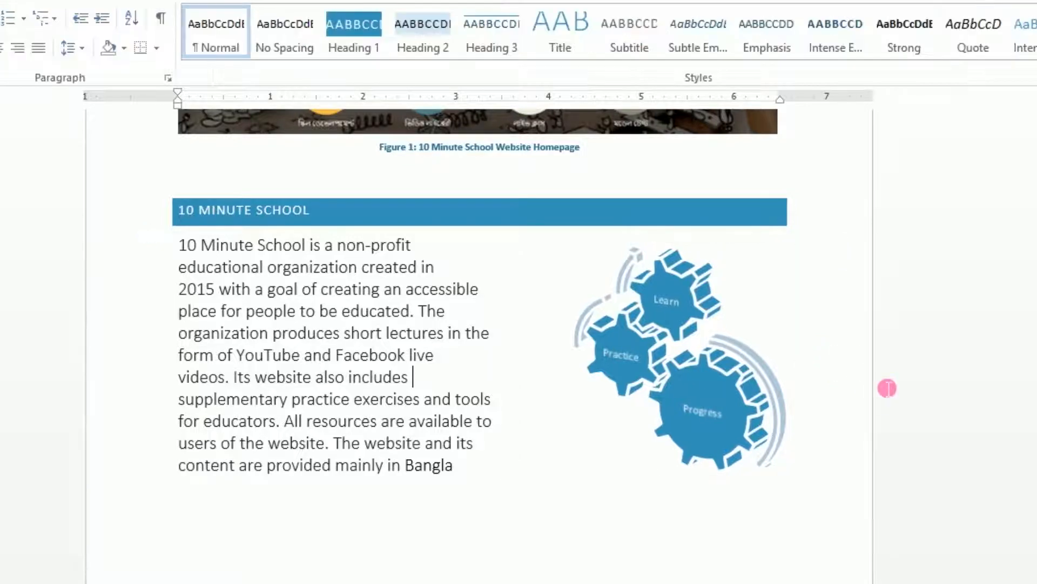
pyautogui.click(737, 403)
pyautogui.click(832, 429)
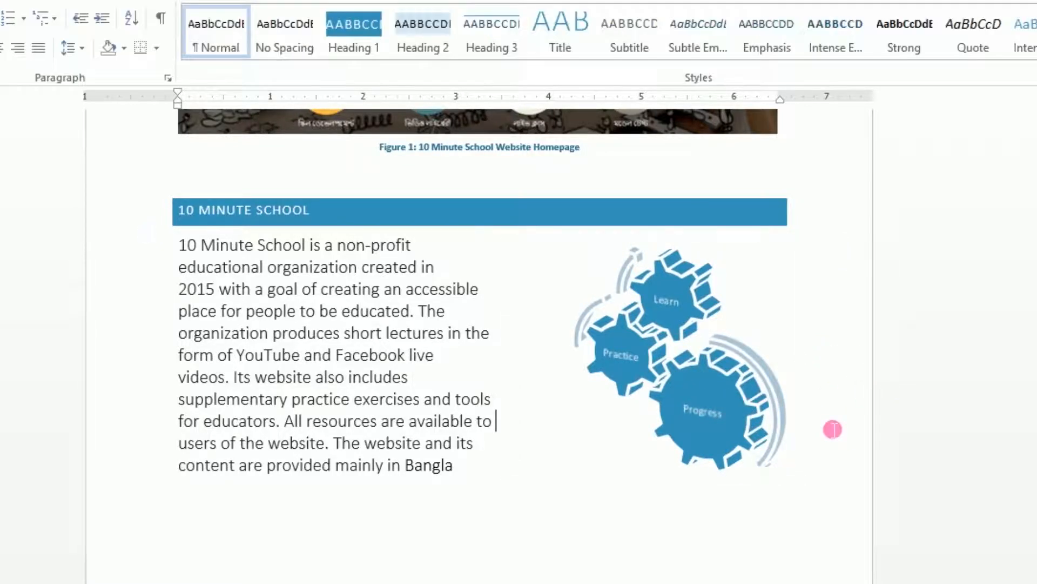
# Justify the whole paragraph under the 10 Minute School heading beside the gear graphic.
pyautogui.scroll(5, 625, 452)
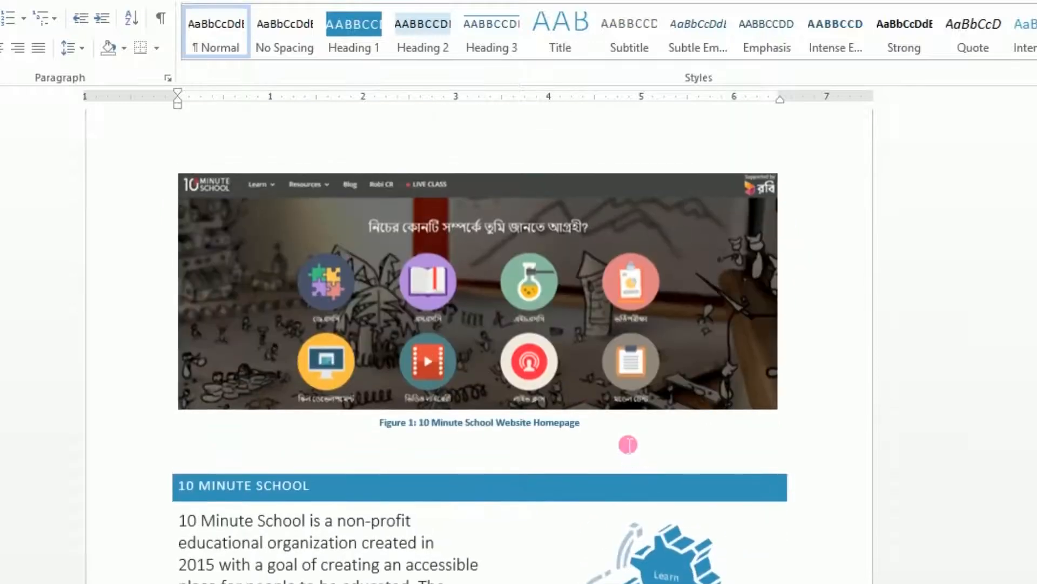
pyautogui.scroll(-1, 620, 436)
pyautogui.scroll(-3, 620, 435)
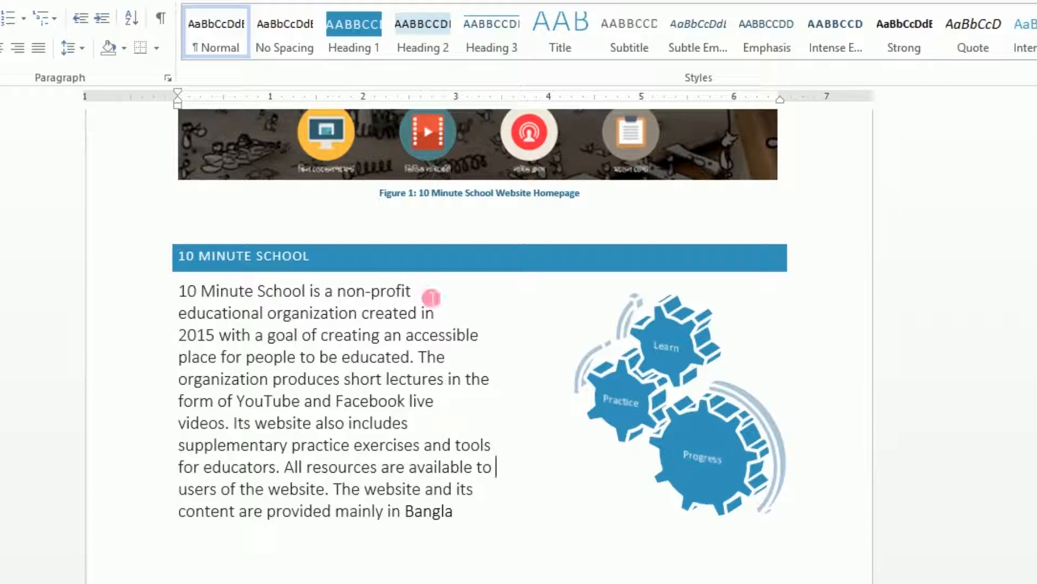
pyautogui.moveTo(457, 512)
pyautogui.mouseDown()
pyautogui.moveTo(184, 286)
pyautogui.moveTo(232, 347)
pyautogui.moveTo(185, 308)
pyautogui.moveTo(340, 475)
pyautogui.moveTo(446, 514)
pyautogui.moveTo(440, 505)
pyautogui.mouseUp()
pyautogui.click(186, 303)
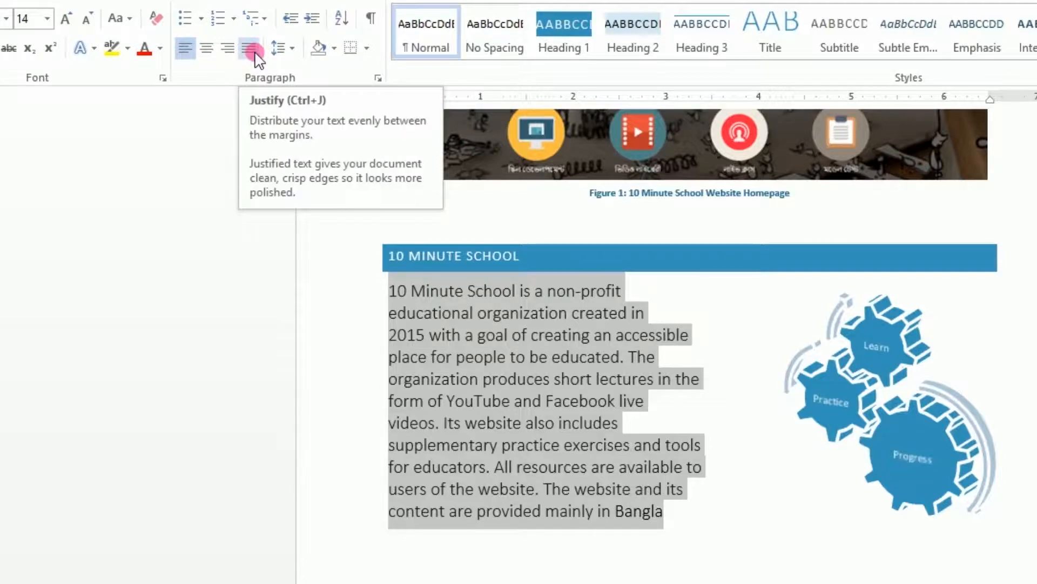
pyautogui.click(252, 50)
pyautogui.click(662, 401)
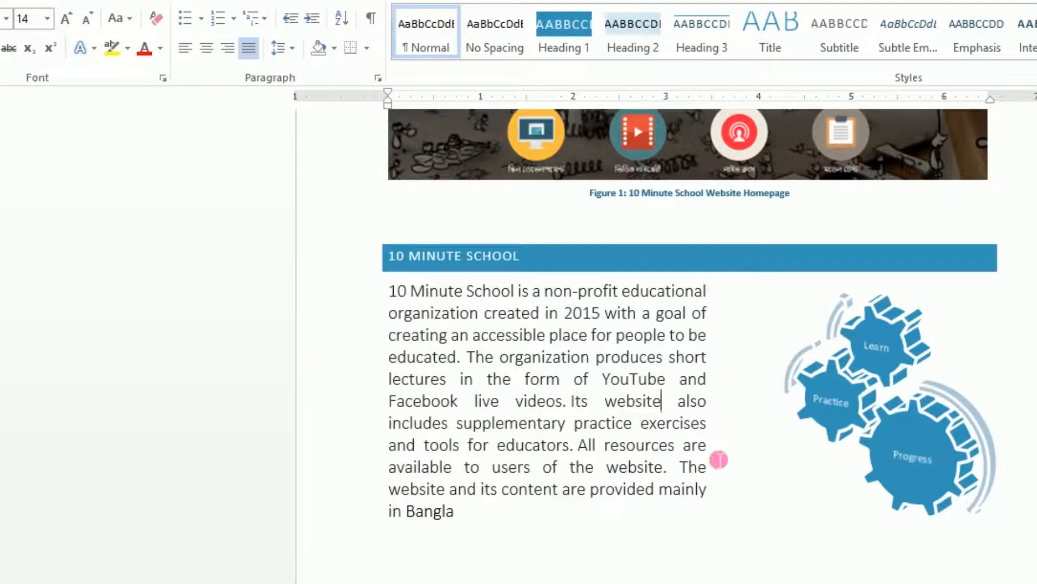
# Insert a page break on the empty line just above the 10 Minute School Provides heading.
pyautogui.scroll(3, 588, 563)
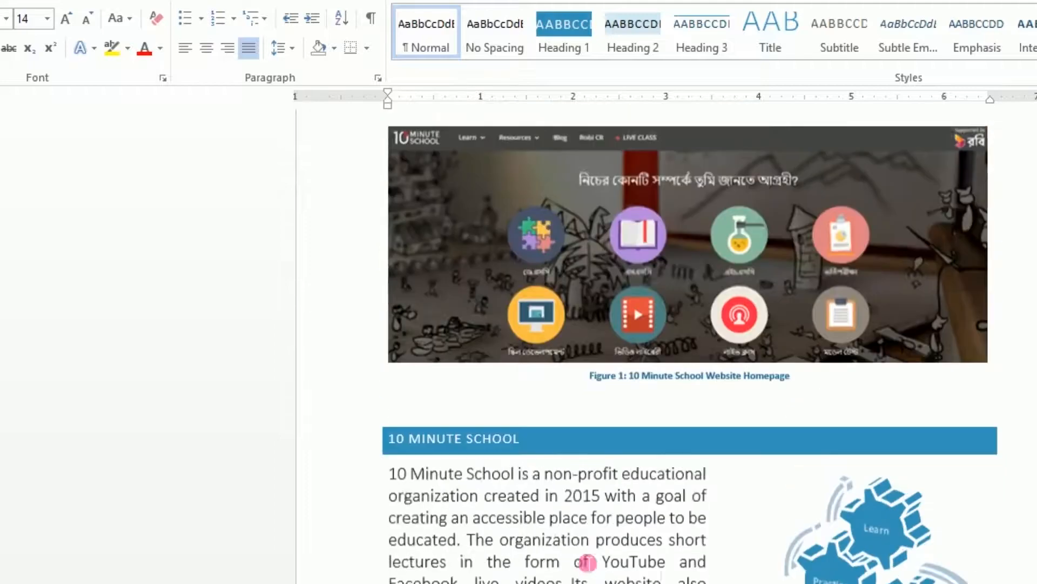
pyautogui.scroll(-4, 589, 562)
pyautogui.click(406, 337)
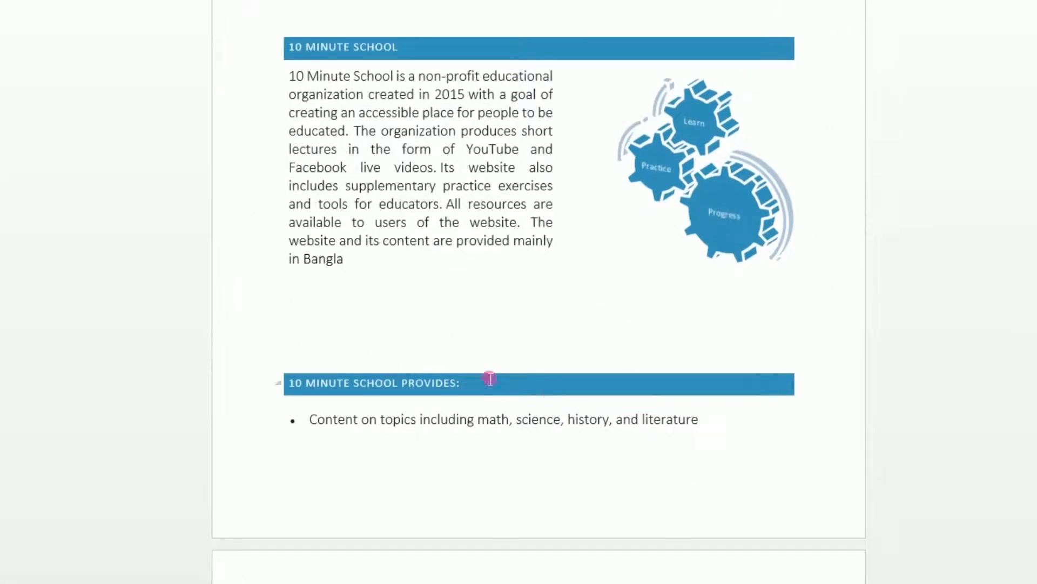
pyautogui.scroll(-7, 476, 393)
pyautogui.scroll(6, 405, 345)
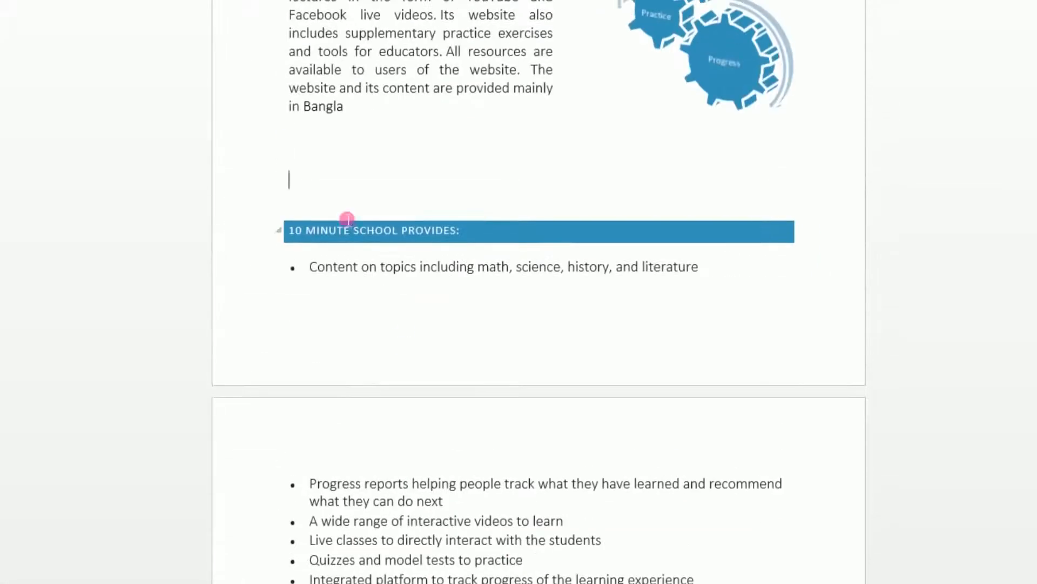
pyautogui.scroll(1, 384, 274)
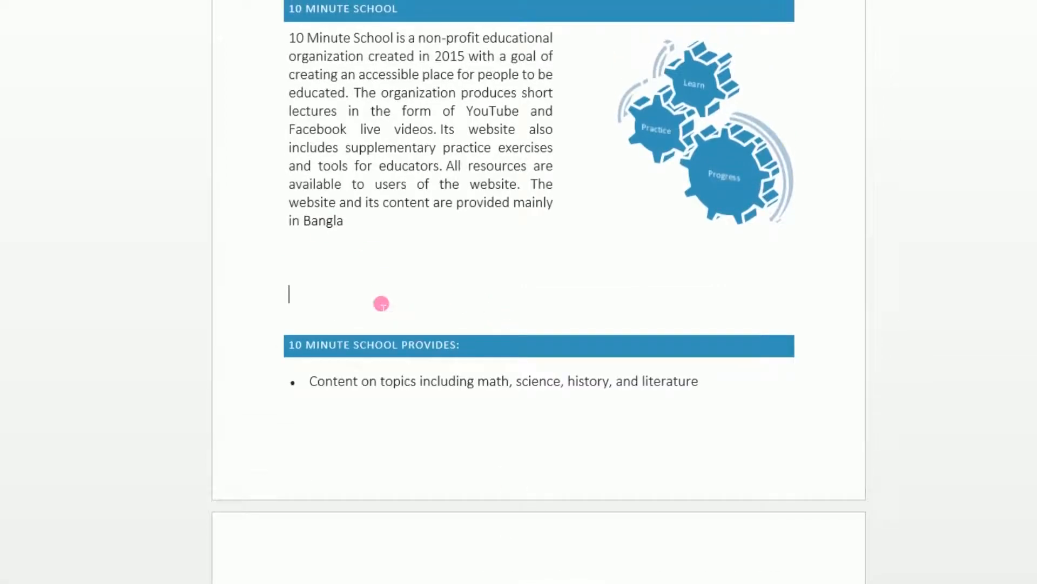
pyautogui.click(172, 31)
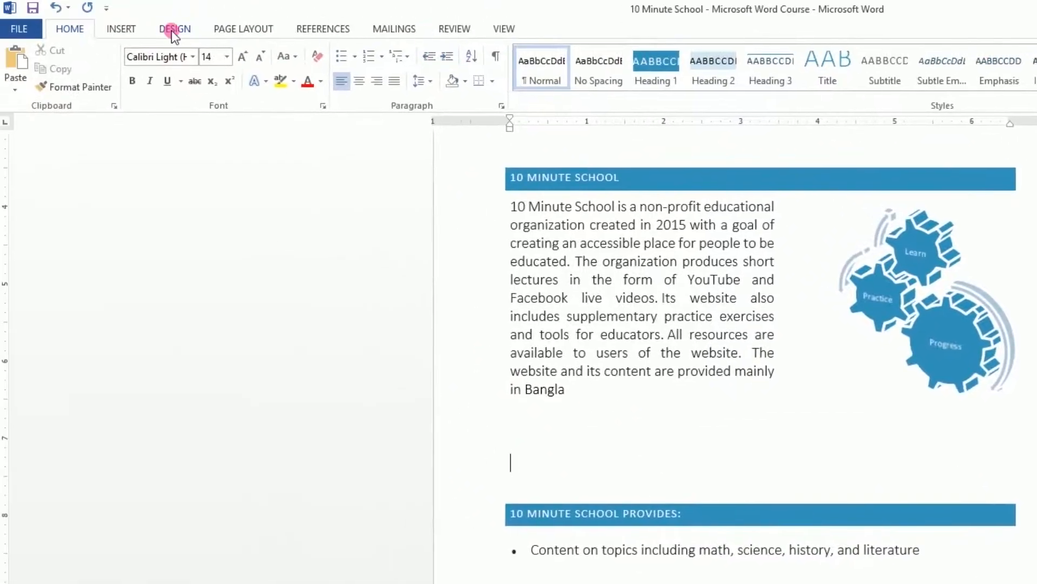
pyautogui.click(121, 30)
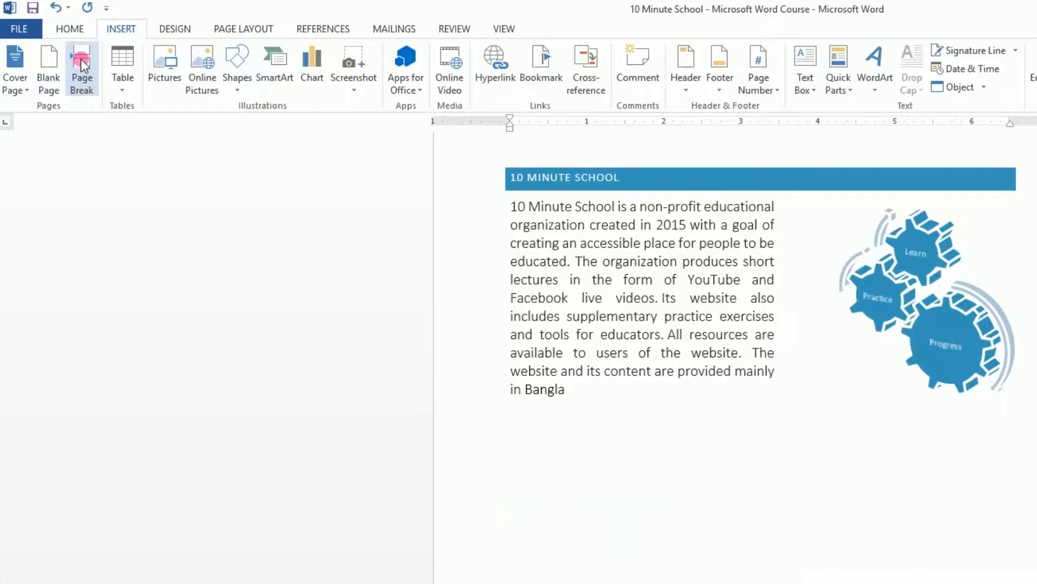
pyautogui.click(97, 92)
# Enlarge the gear graphic beside the 10 Minute School paragraph to about 4.6 inches wide and tall.
pyautogui.scroll(4, 514, 356)
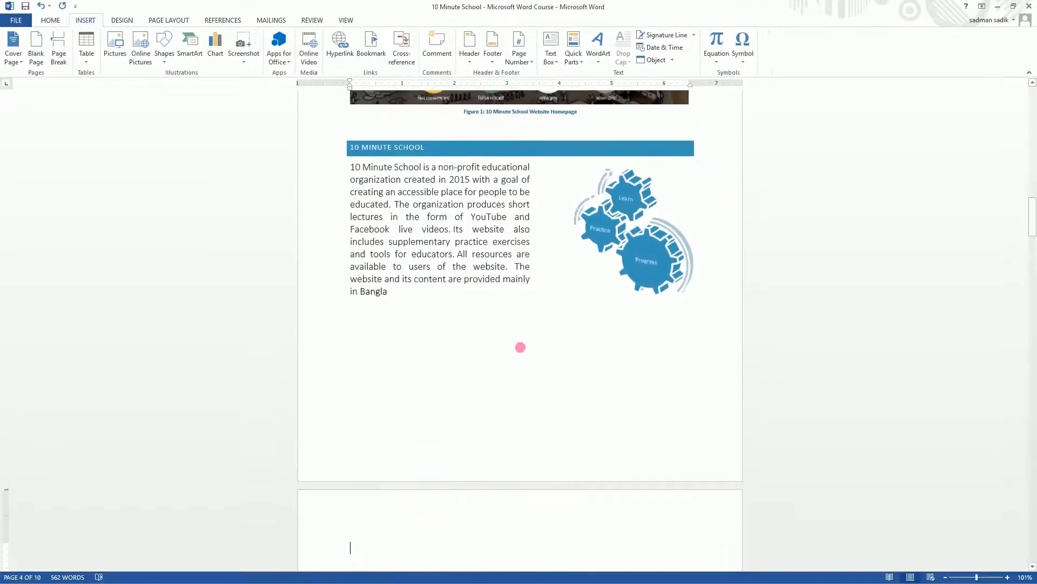
pyautogui.moveTo(524, 312); pyautogui.dragTo(460, 405)
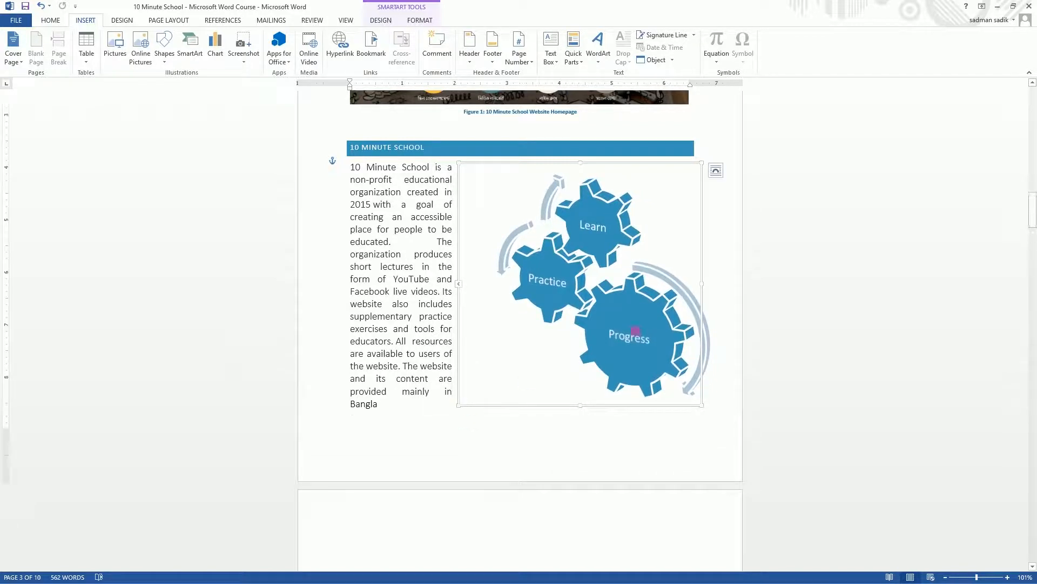
# Check the page flow between the gear graphic and the 10 Minute School Provides list.
pyautogui.scroll(-8, 627, 410)
pyautogui.scroll(5, 507, 383)
pyautogui.scroll(-1, 435, 452)
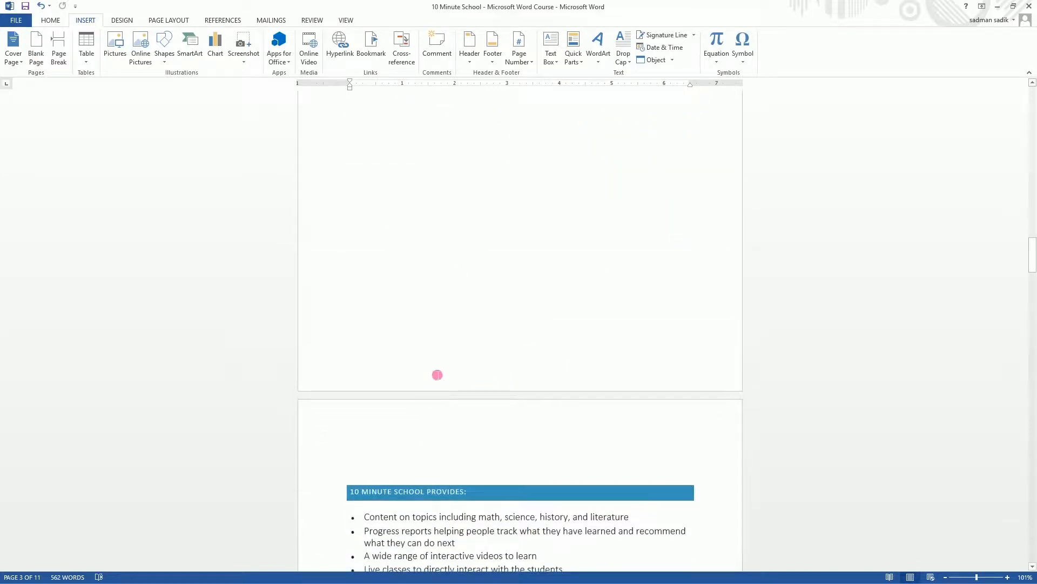
pyautogui.scroll(-3, 427, 346)
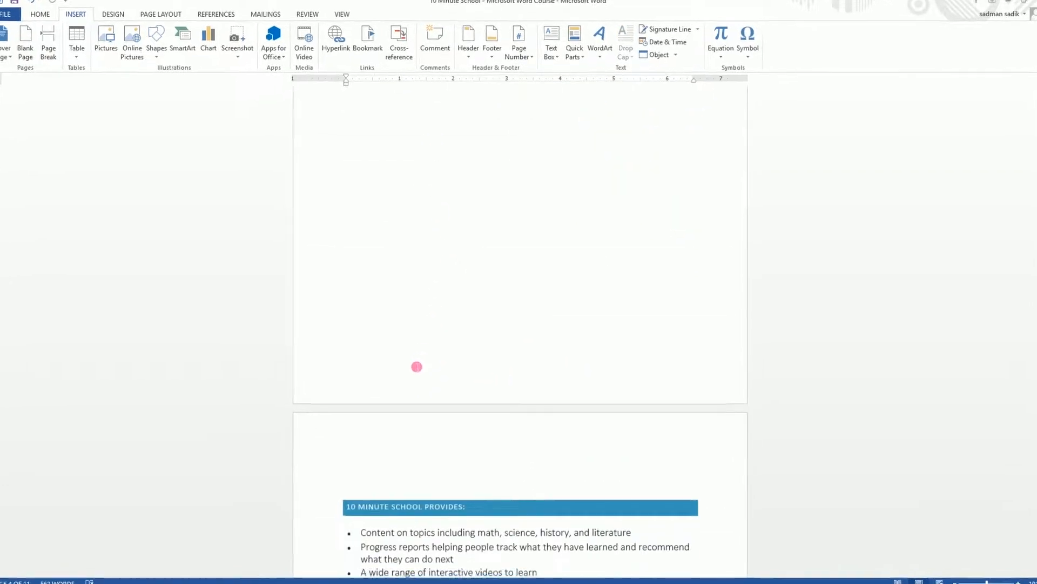
pyautogui.scroll(6, 411, 362)
pyautogui.scroll(-3, 489, 342)
pyautogui.scroll(10, 477, 301)
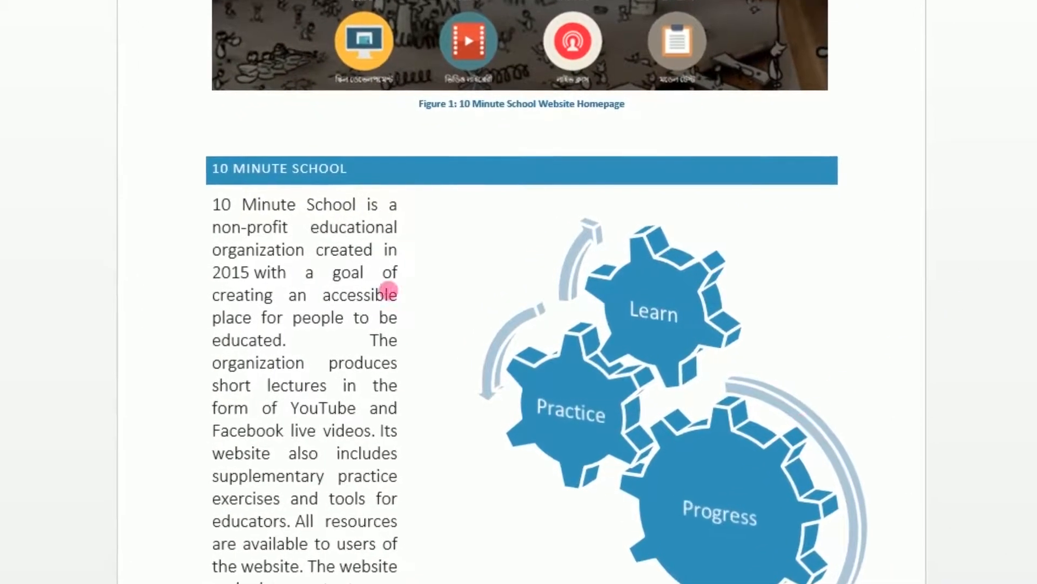
# View the Gear layout's description in the SmartArt chooser and cancel without inserting another graphic.
pyautogui.click(651, 302)
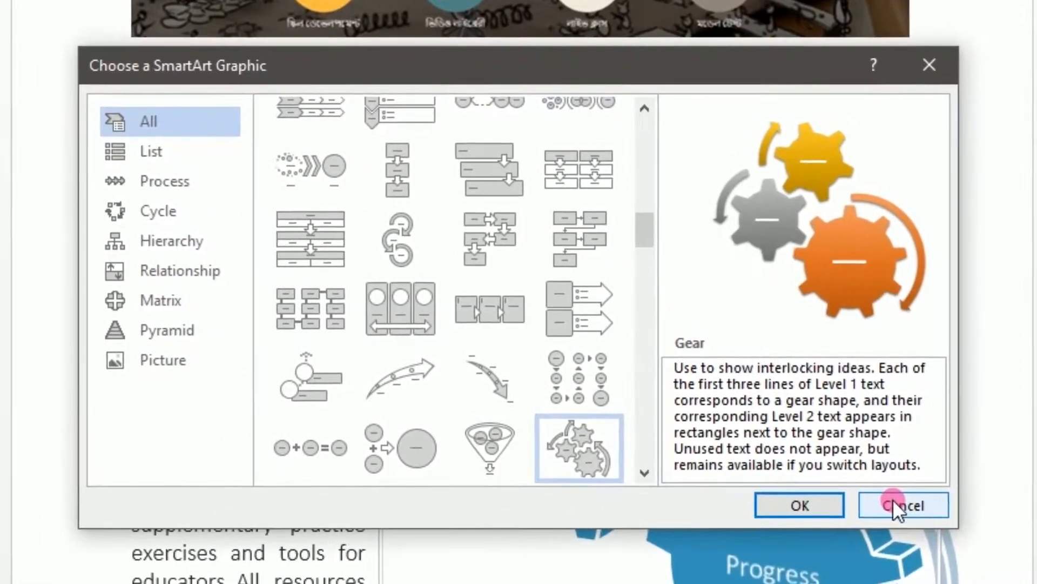
pyautogui.click(893, 498)
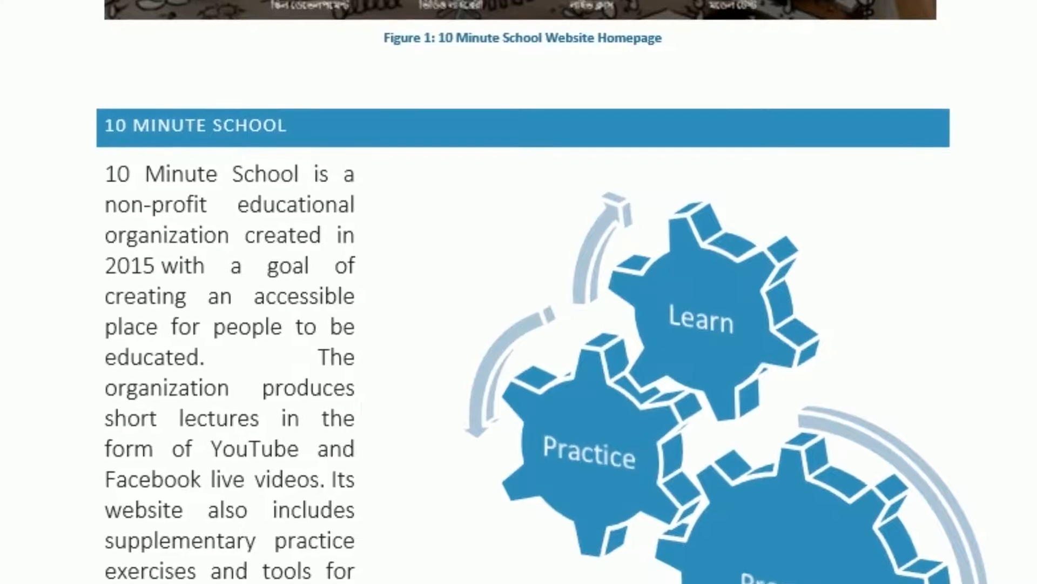